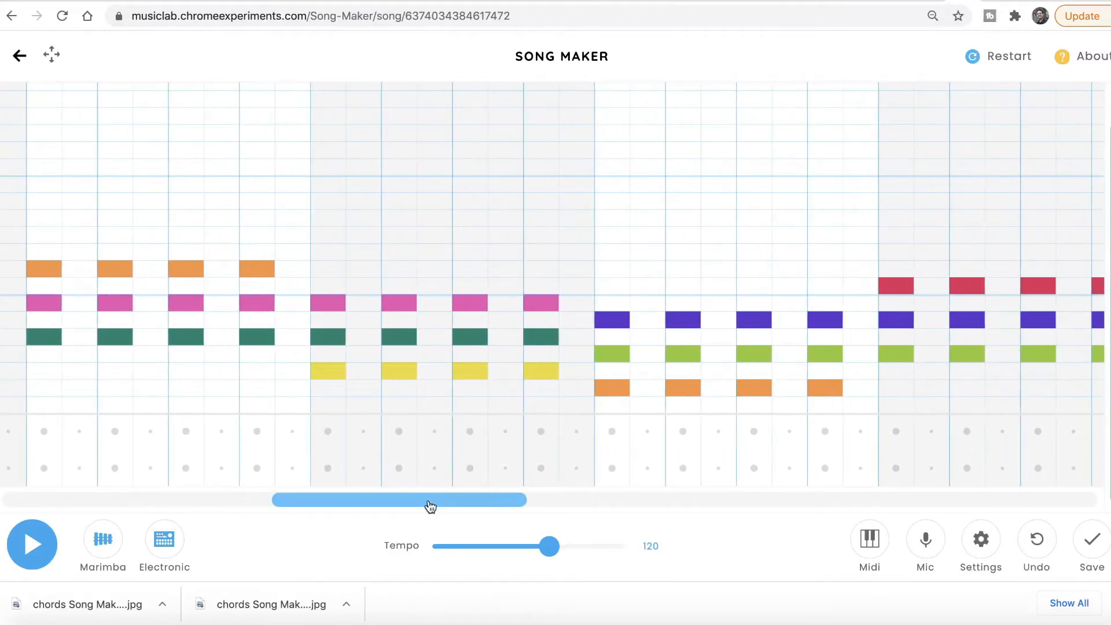
Step: Look over the song's opening measures with melody and chords and the chord-only measures that follow
{"action": "left_click_drag", "start_coordinate": [300, 498], "coordinate": [4, 504]}
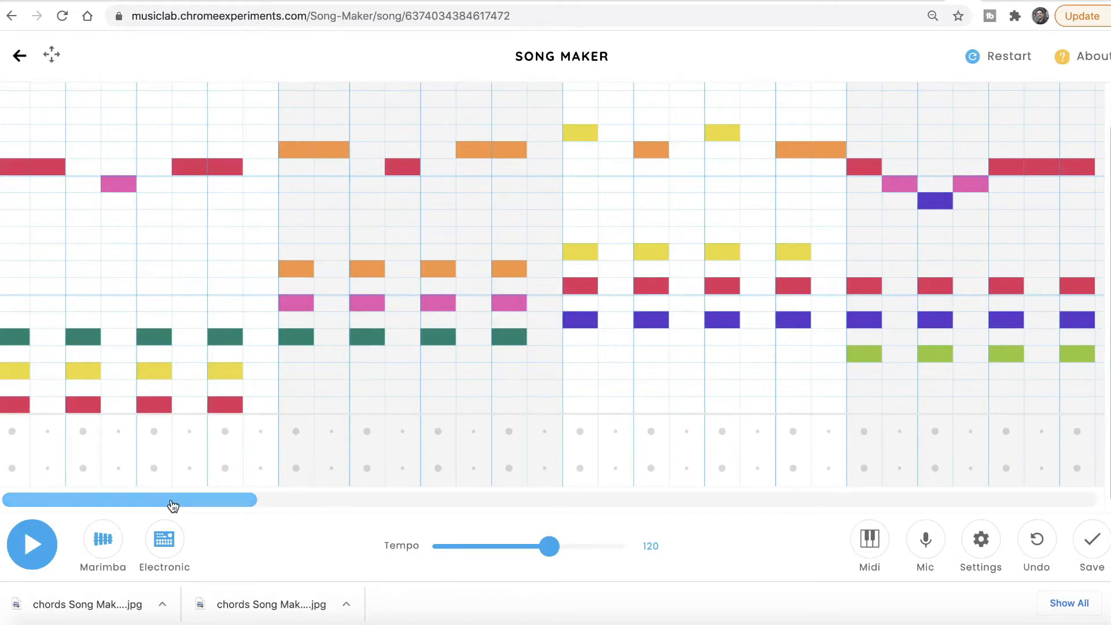
{"action": "left_click_drag", "start_coordinate": [171, 502], "coordinate": [442, 478]}
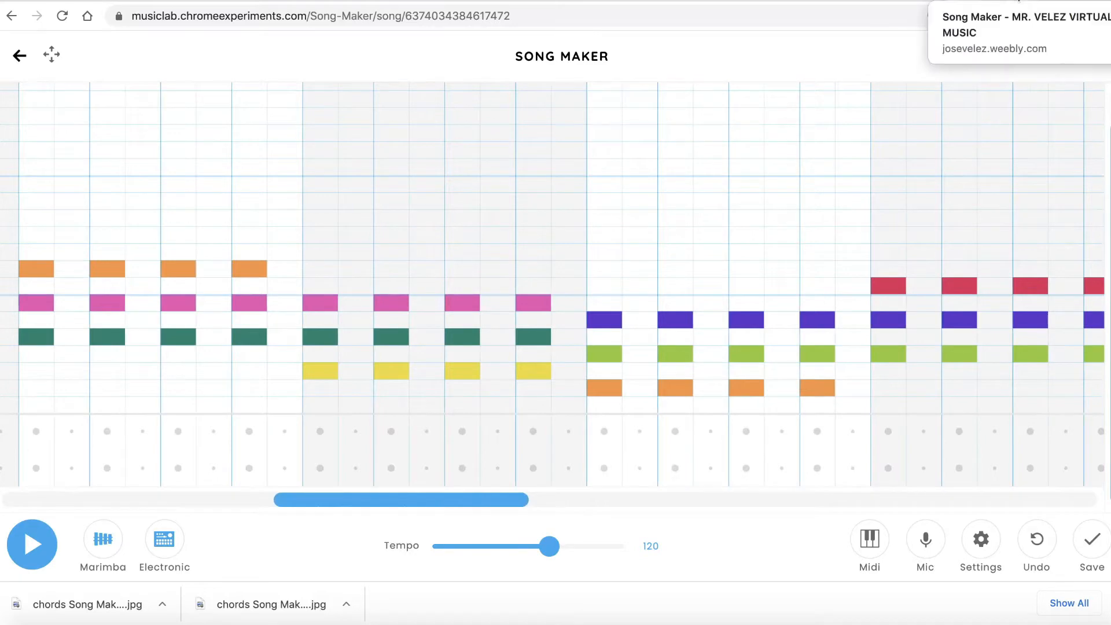
Step: Switch to the virtual music website's Song Maker page and show the Chrome Music Lab entry under Music Tech
{"action": "left_click", "coordinate": [1009, 1]}
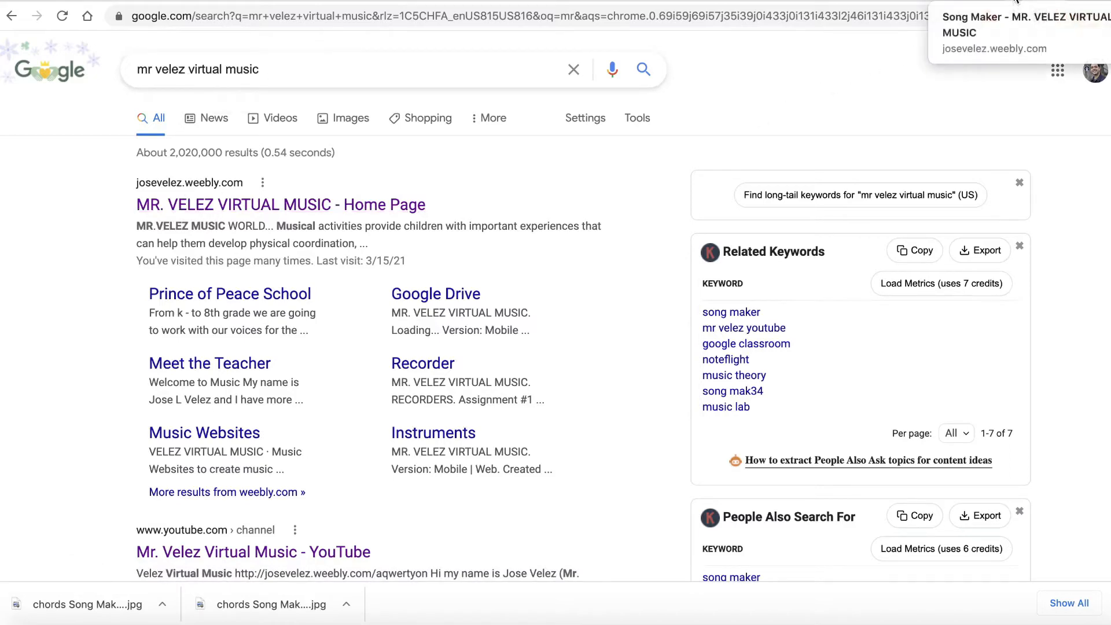
{"action": "left_click", "coordinate": [1009, 3]}
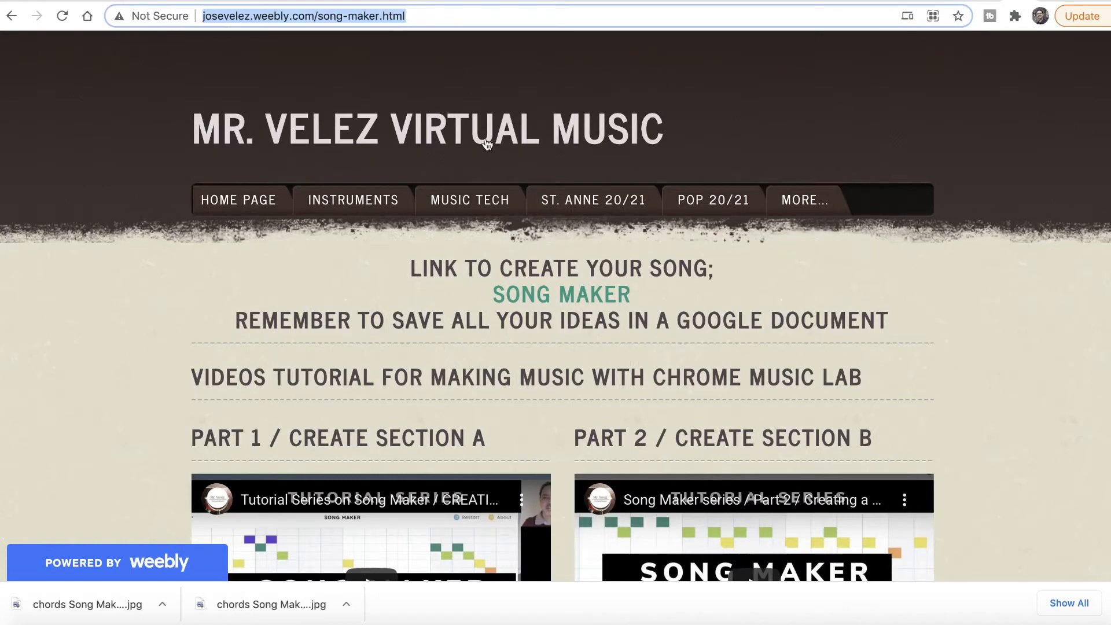
{"action": "mouse_move", "coordinate": [460, 203]}
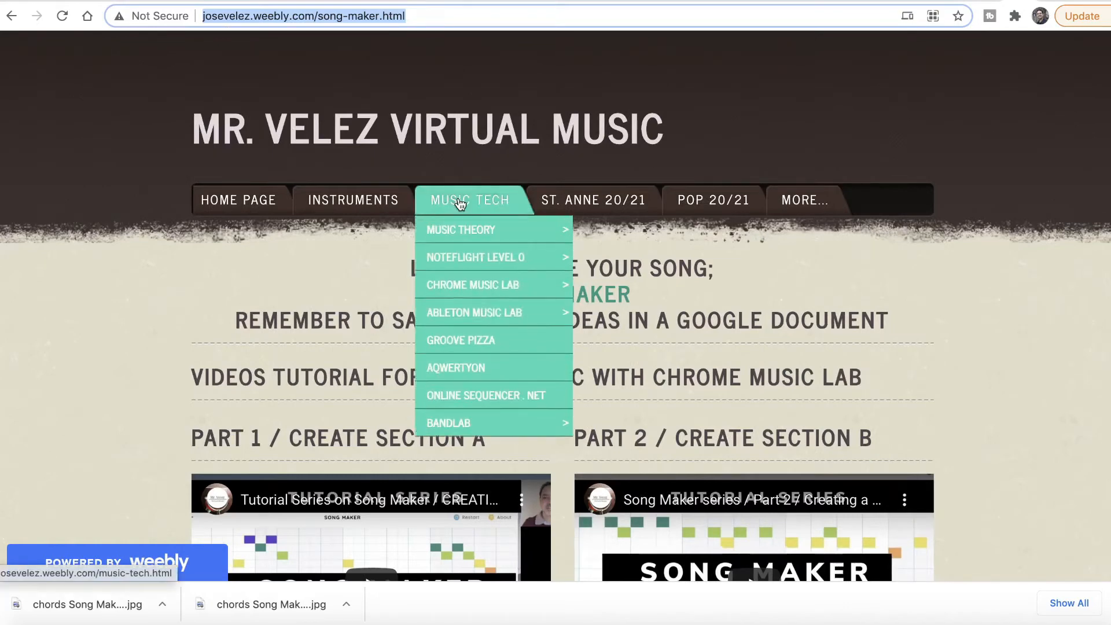
{"action": "mouse_move", "coordinate": [472, 286]}
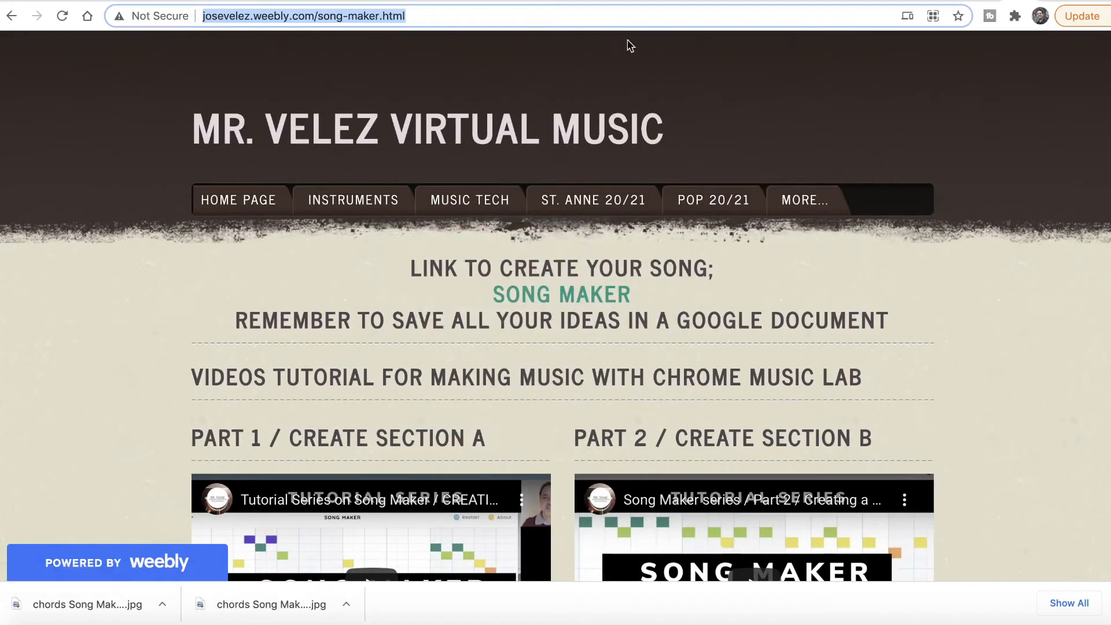
Step: Look through the Song Maker tutorial page from the section videos to the Chords in Song Maker chart
{"action": "scroll", "coordinate": [719, 87], "scroll_direction": "down", "scroll_amount": 3}
{"action": "scroll", "coordinate": [718, 82], "scroll_direction": "down", "scroll_amount": 12}
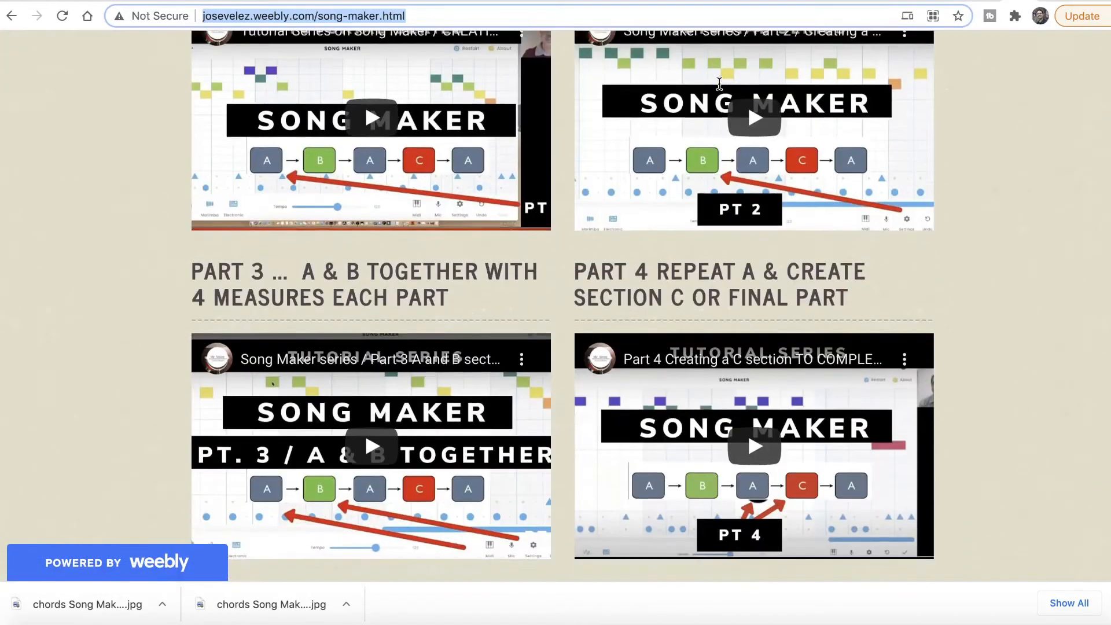
{"action": "scroll", "coordinate": [719, 84], "scroll_direction": "down", "scroll_amount": 20}
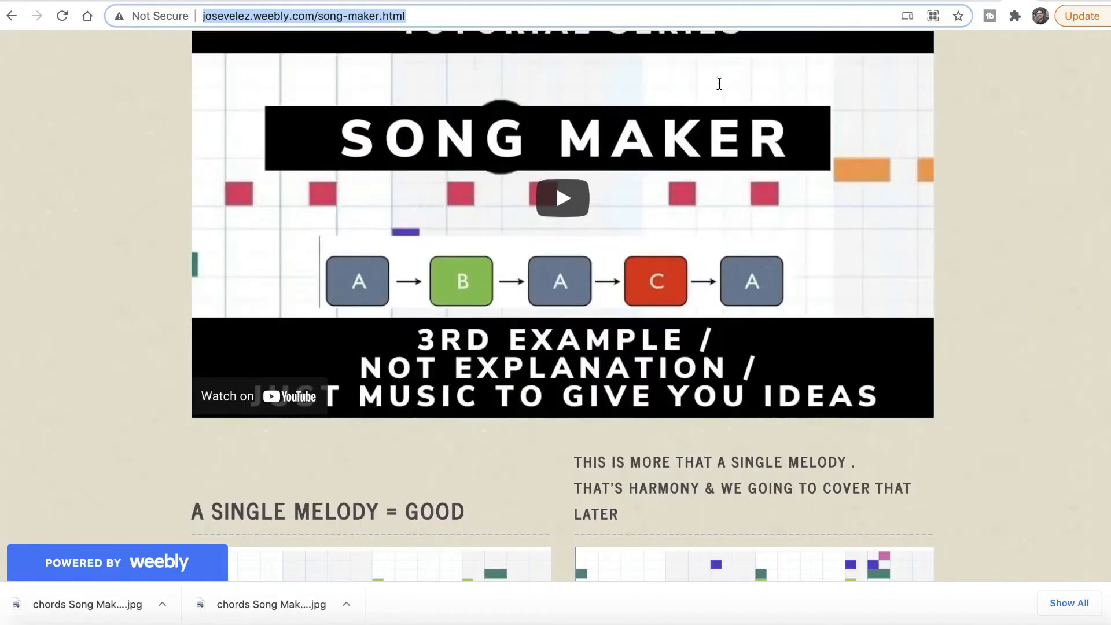
{"action": "scroll", "coordinate": [719, 84], "scroll_direction": "down", "scroll_amount": 5}
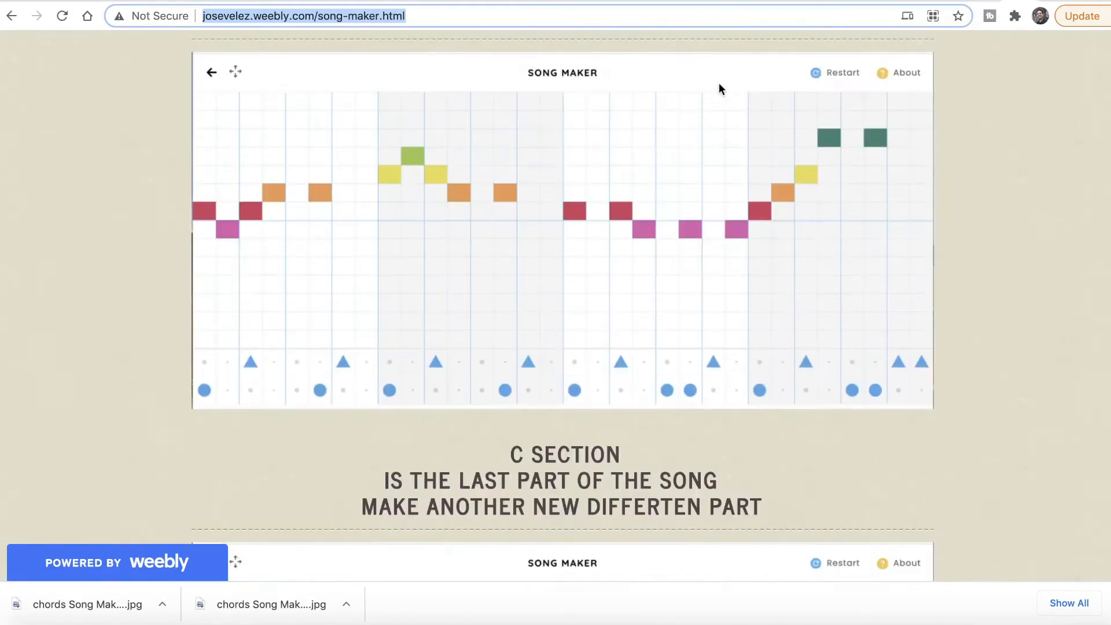
{"action": "scroll", "coordinate": [719, 85], "scroll_direction": "down", "scroll_amount": 15}
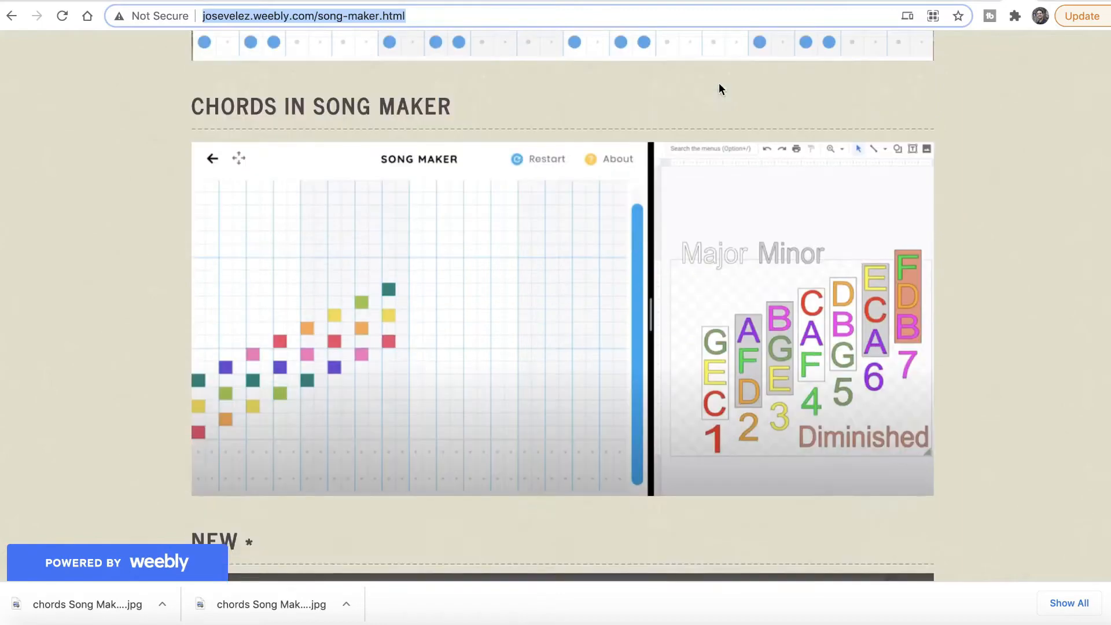
{"action": "scroll", "coordinate": [719, 87], "scroll_direction": "up", "scroll_amount": 1}
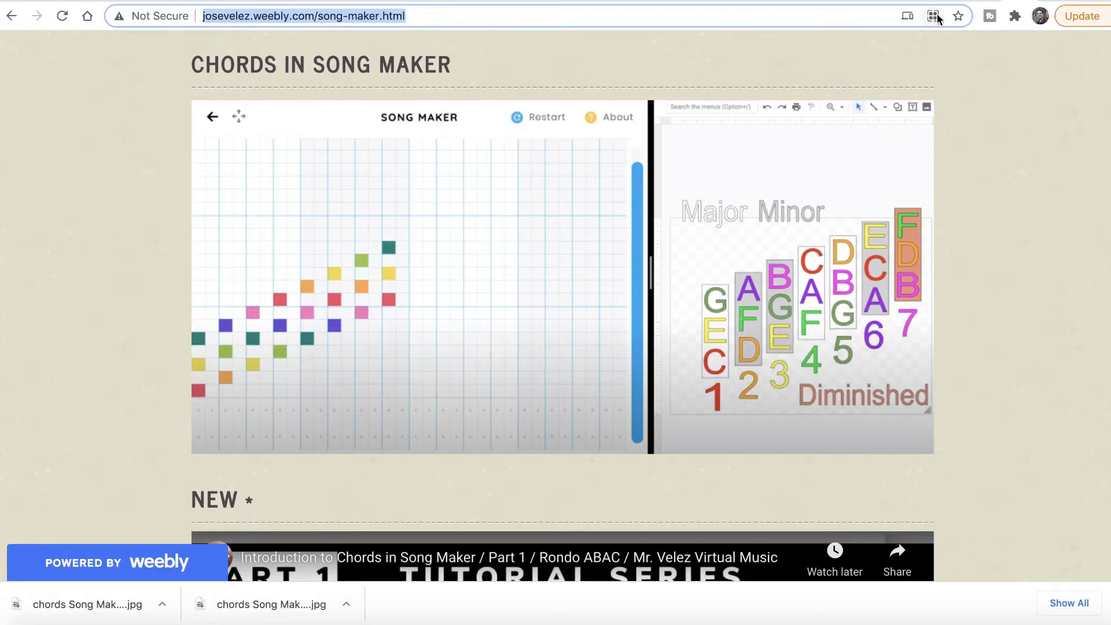
Step: Return to the Song Maker song and examine the measures with melody and chords, the chord-only measures and the empty measures
{"action": "left_click", "coordinate": [959, 2]}
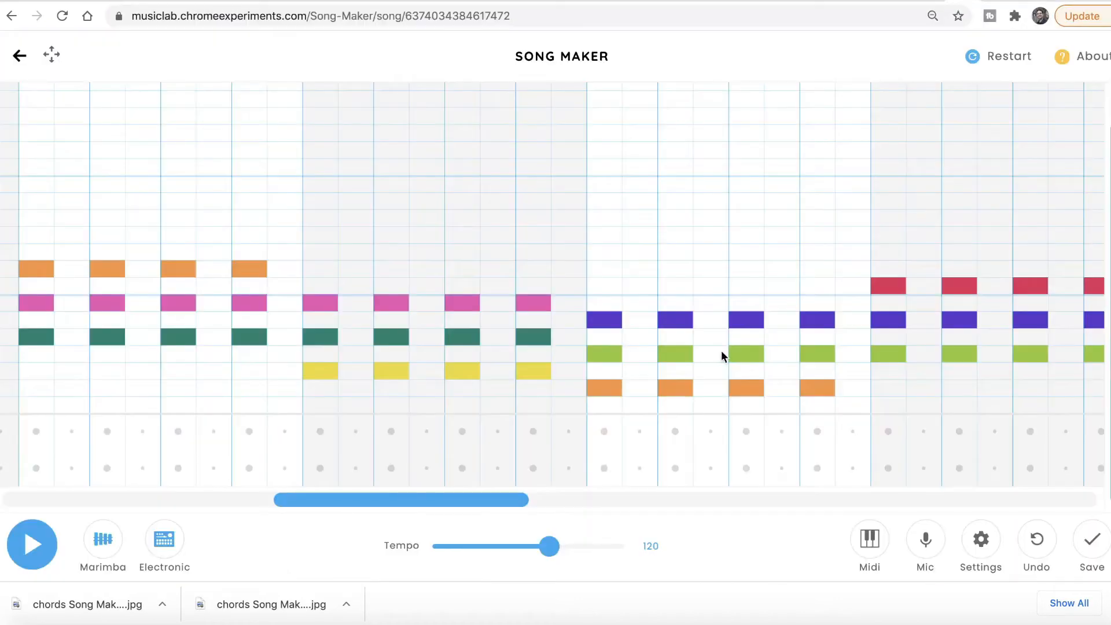
{"action": "scroll", "coordinate": [542, 339], "scroll_direction": "left", "scroll_amount": 10}
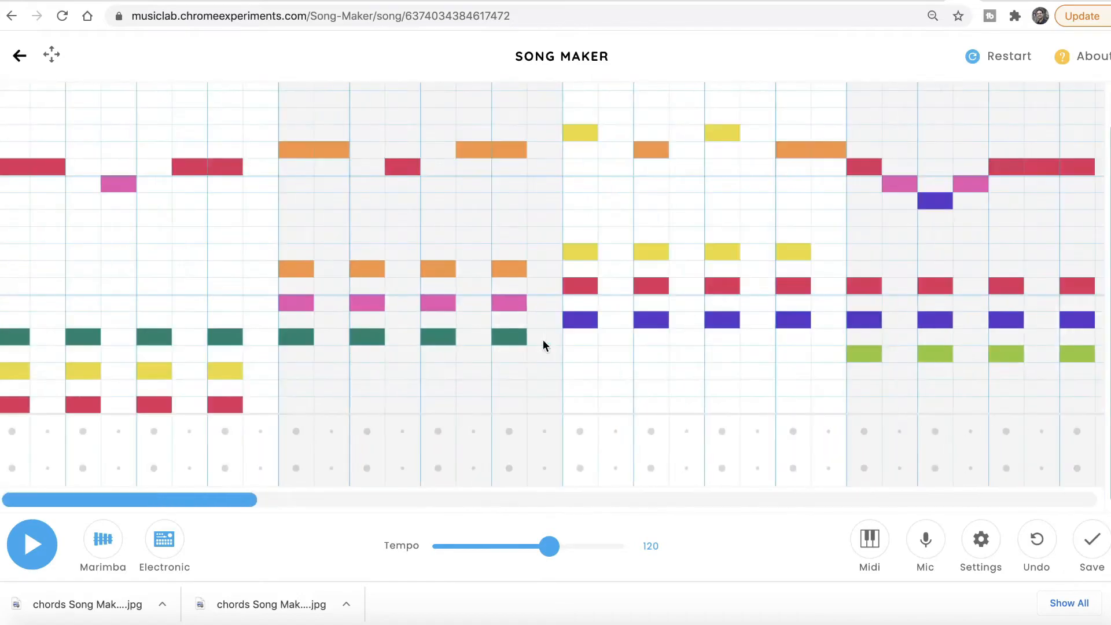
{"action": "scroll", "coordinate": [497, 341], "scroll_direction": "right", "scroll_amount": 15}
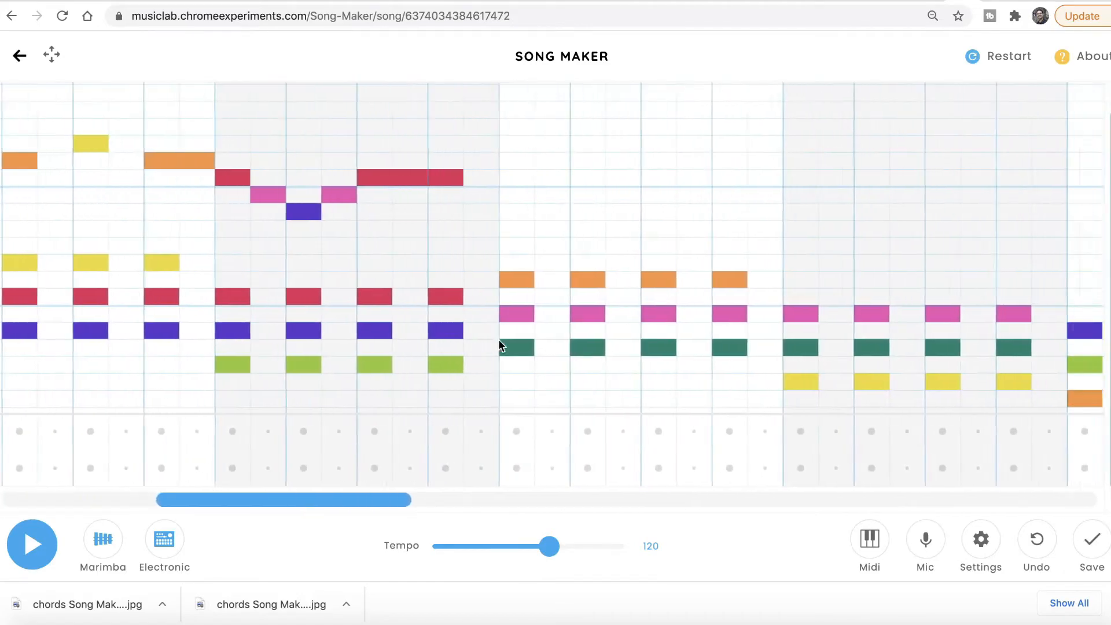
{"action": "scroll", "coordinate": [498, 339], "scroll_direction": "right", "scroll_amount": 5}
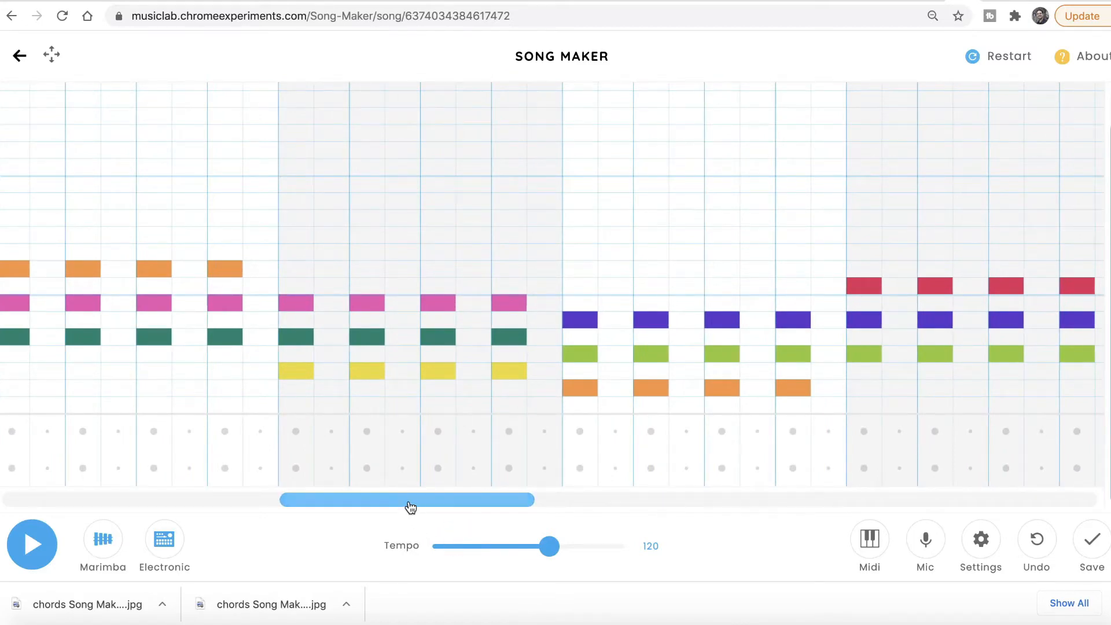
{"action": "left_click_drag", "start_coordinate": [410, 501], "coordinate": [664, 484]}
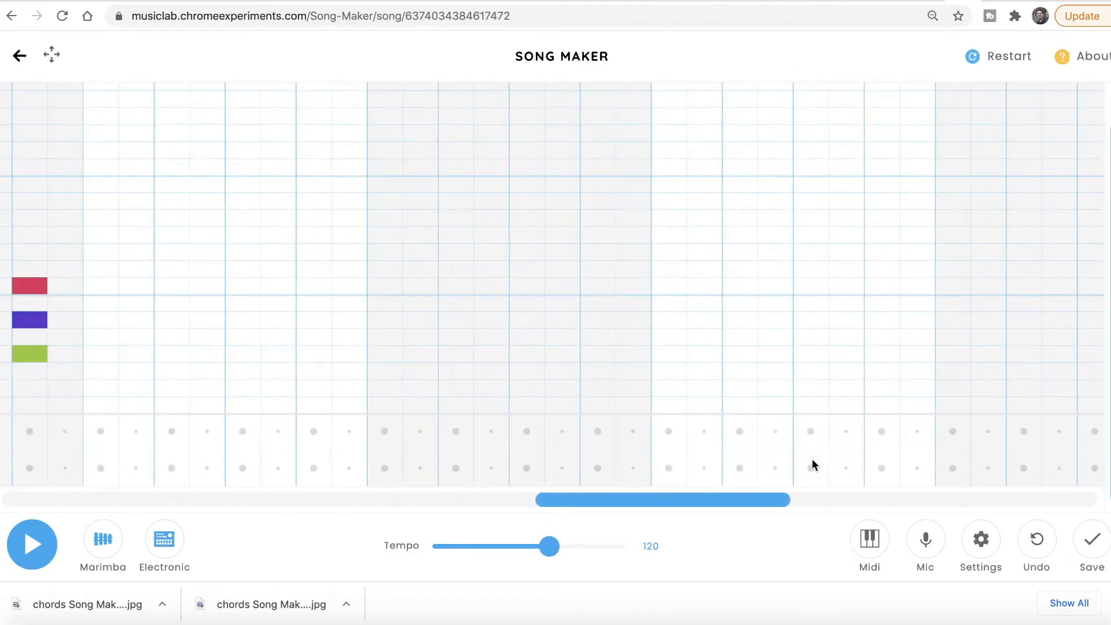
{"action": "left_click_drag", "start_coordinate": [731, 501], "coordinate": [132, 497]}
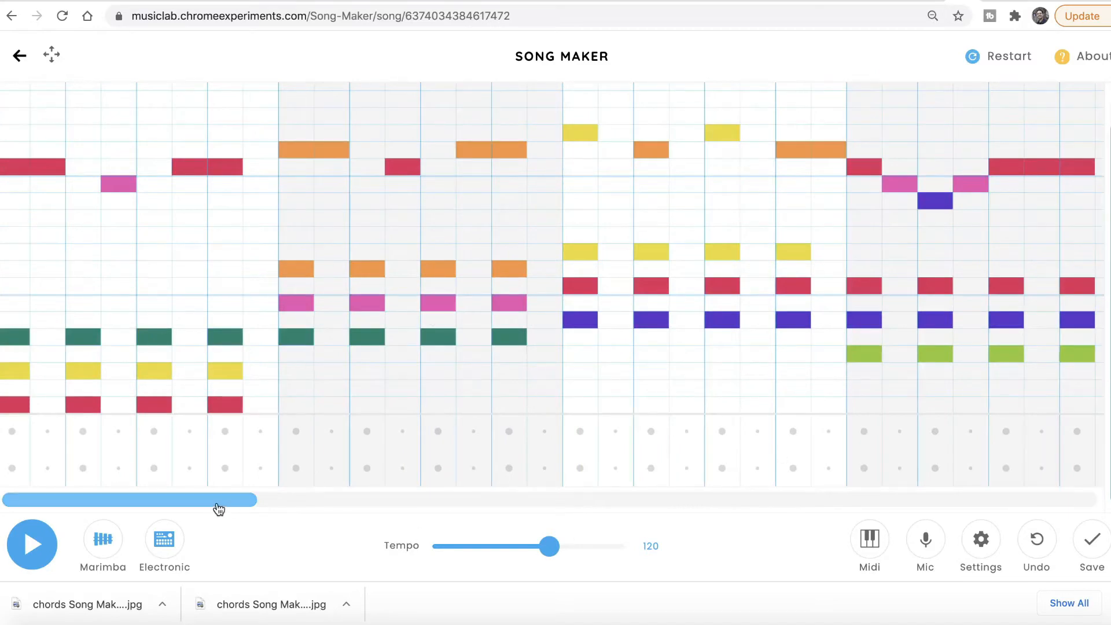
Step: Compare the first four measures with the next four chord-only measures and check the song through to its last measures
{"action": "left_click_drag", "start_coordinate": [208, 502], "coordinate": [483, 474]}
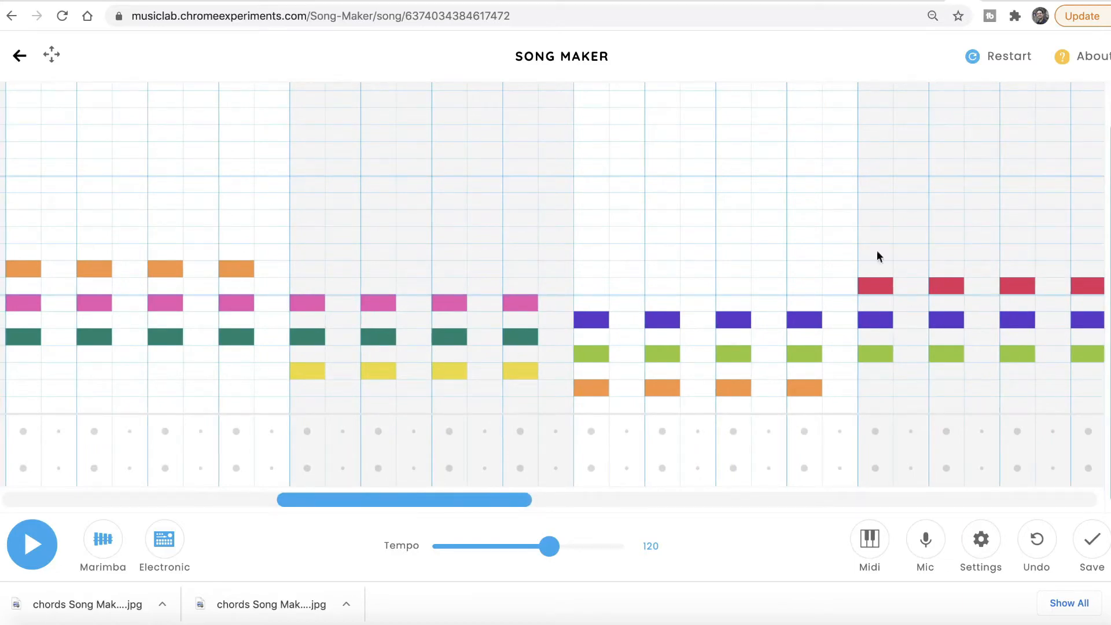
{"action": "left_click_drag", "start_coordinate": [446, 501], "coordinate": [710, 488]}
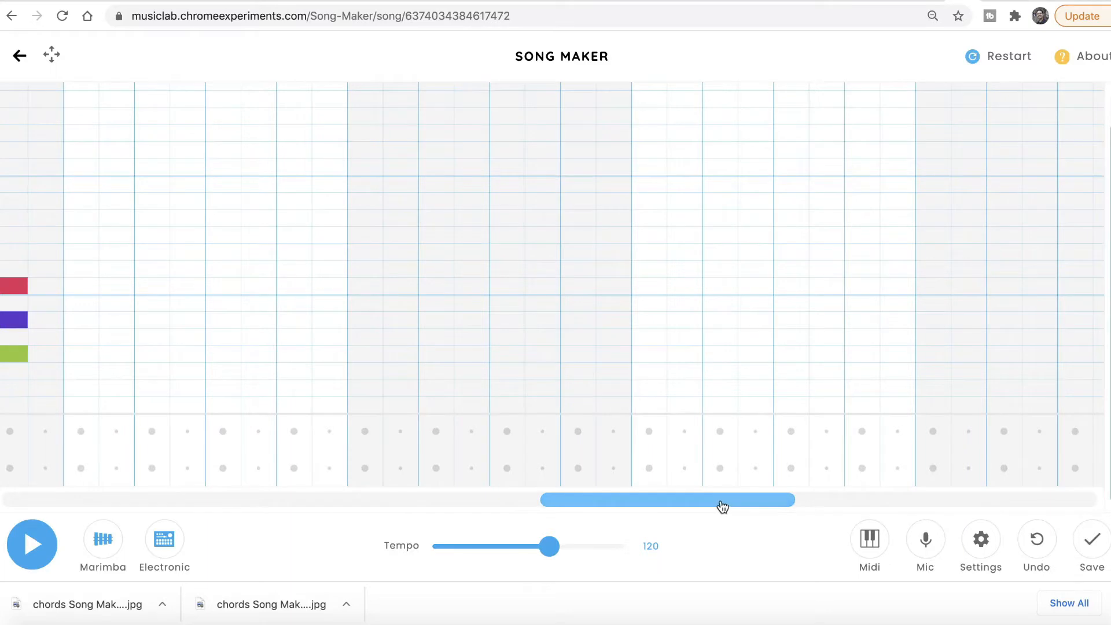
{"action": "left_click_drag", "start_coordinate": [724, 505], "coordinate": [1026, 502]}
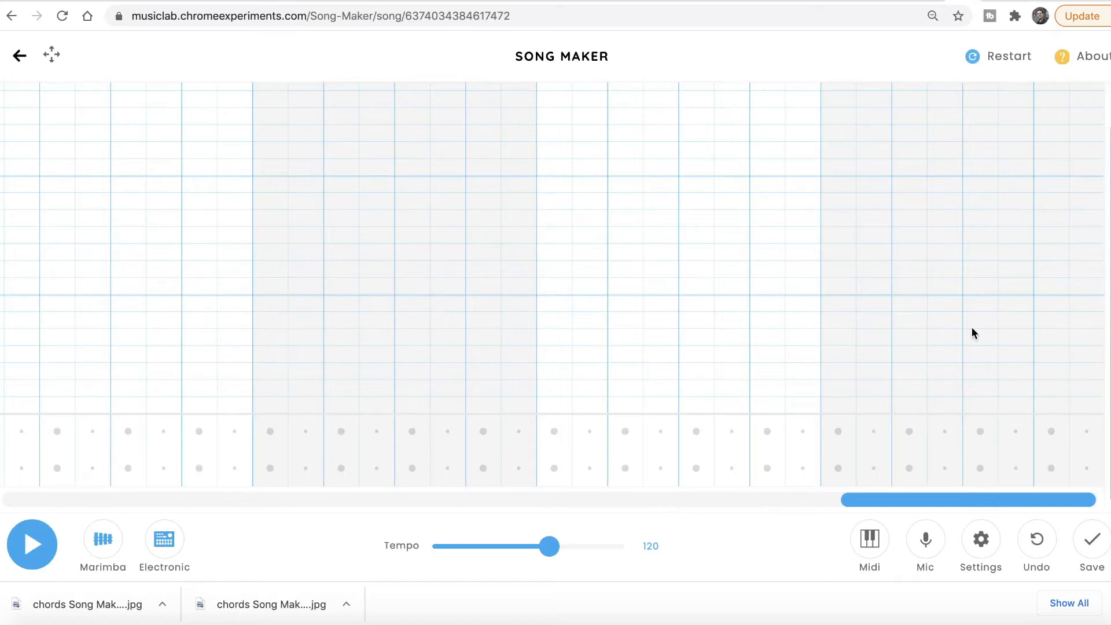
{"action": "left_click_drag", "start_coordinate": [981, 501], "coordinate": [409, 481]}
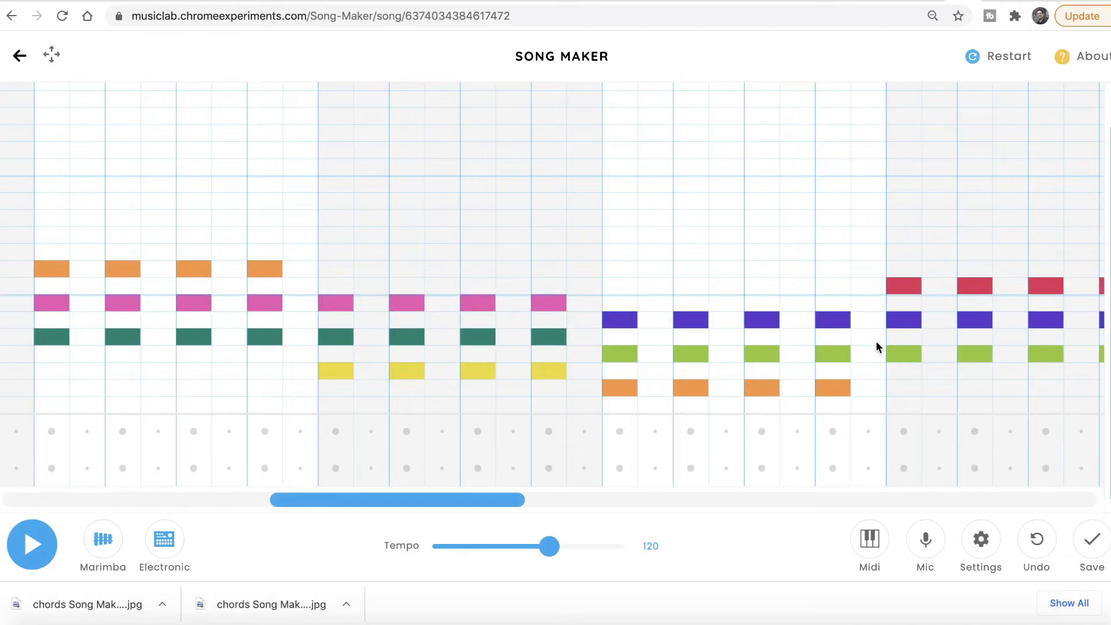
{"action": "left_click_drag", "start_coordinate": [463, 501], "coordinate": [5, 513]}
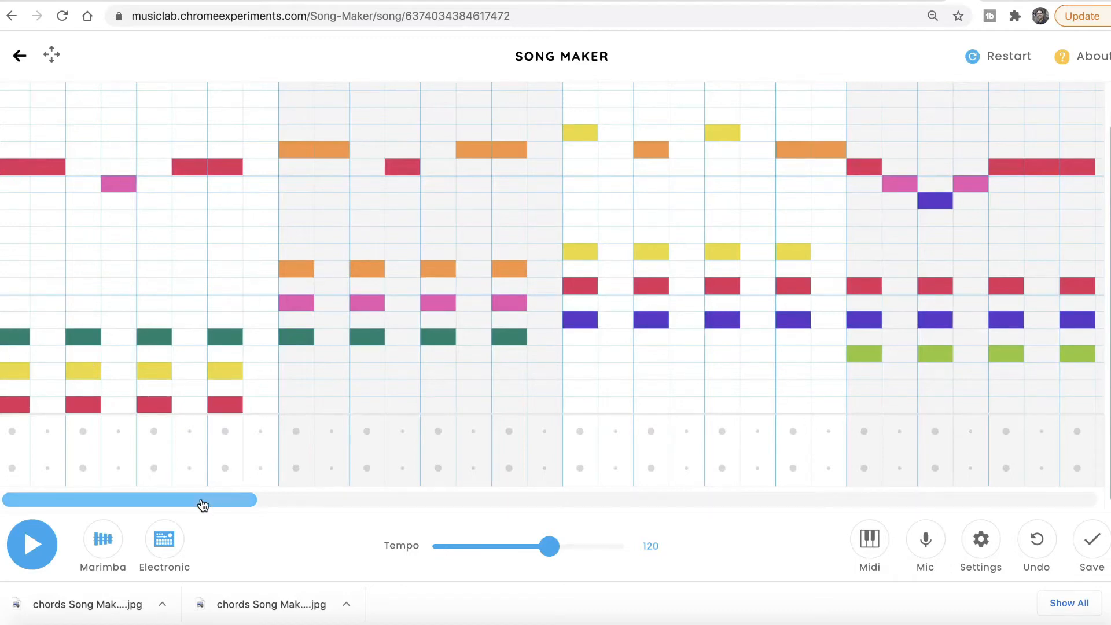
{"action": "left_click_drag", "start_coordinate": [211, 502], "coordinate": [483, 492]}
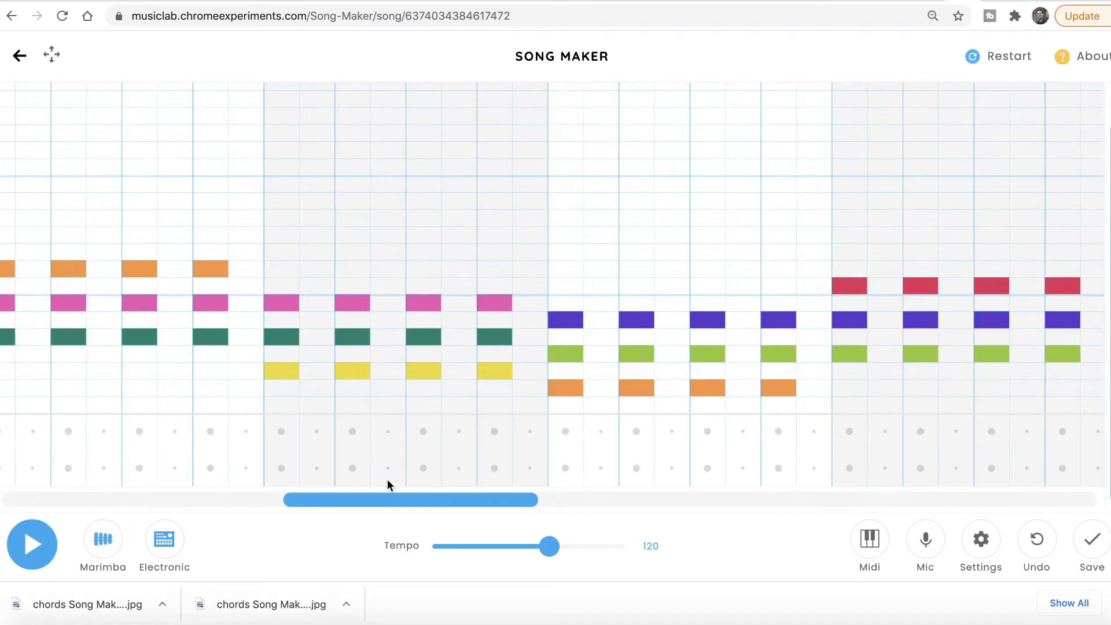
Step: Play back the chord-only measures, stop playback and return to the first of them
{"action": "left_click", "coordinate": [35, 547]}
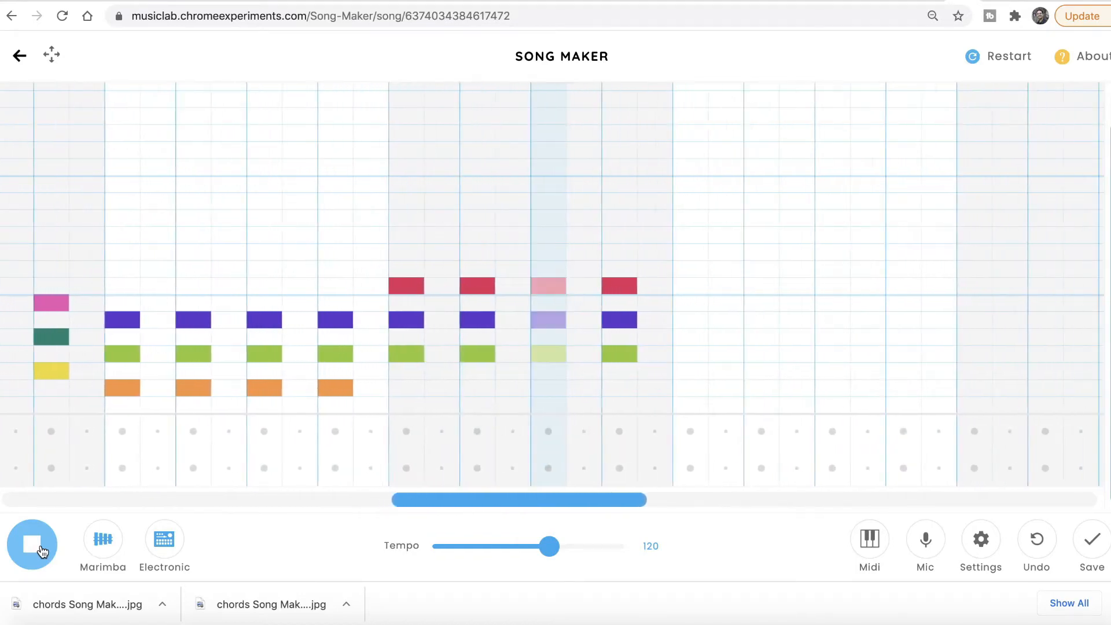
{"action": "left_click", "coordinate": [42, 550]}
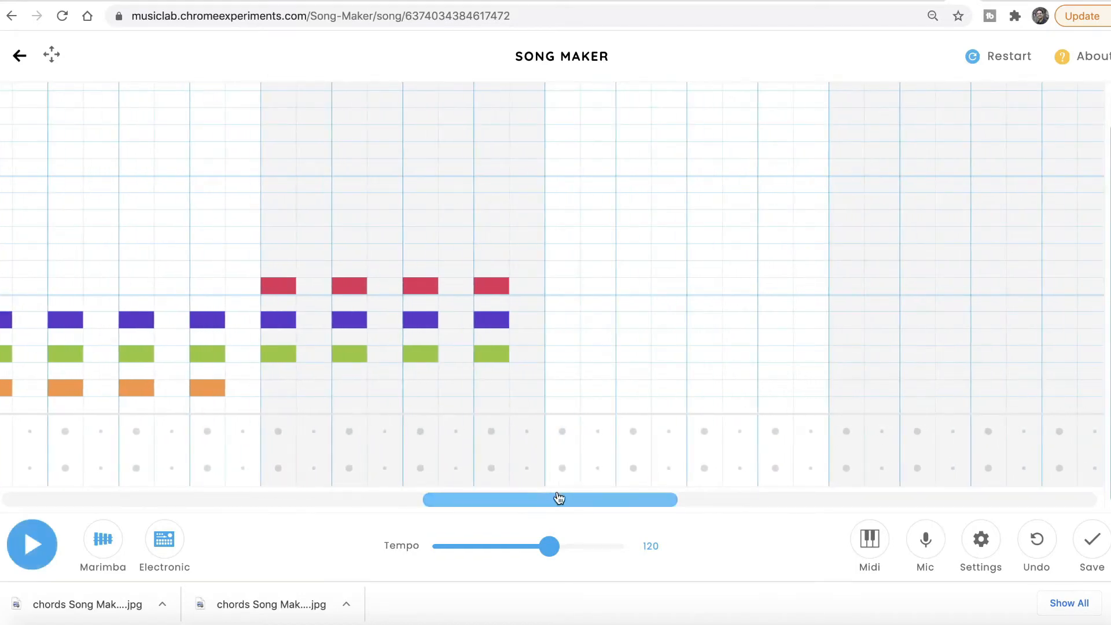
{"action": "left_click_drag", "start_coordinate": [558, 499], "coordinate": [439, 516]}
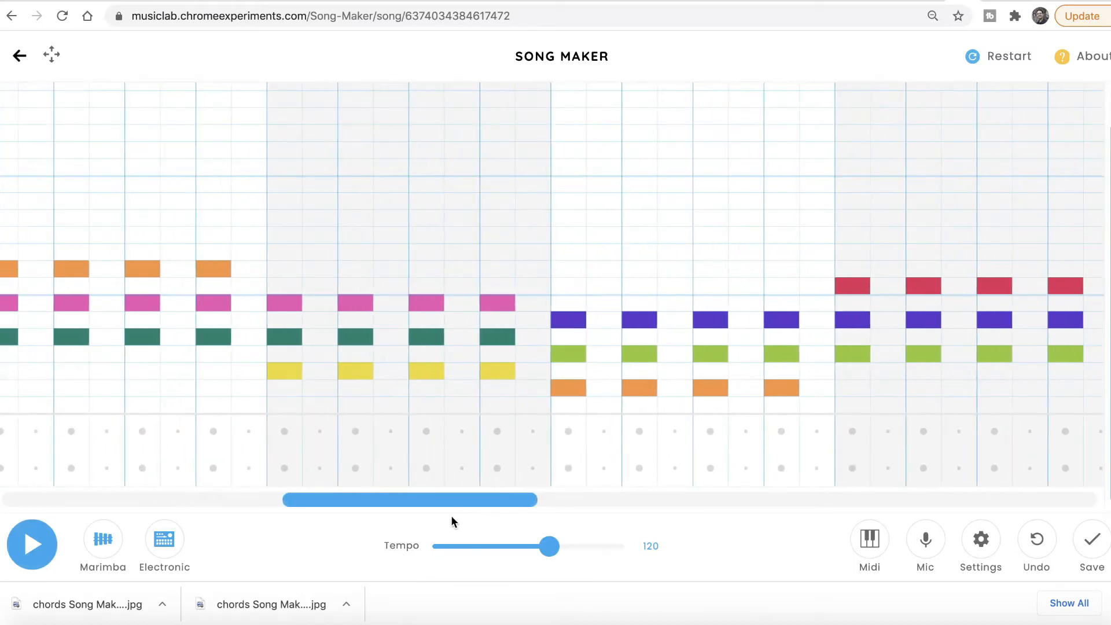
Step: Replace the four orange-green-purple chords in the third chord-only measure with purple-red-yellow chords
{"action": "scroll", "coordinate": [586, 395], "scroll_direction": "right", "scroll_amount": 1}
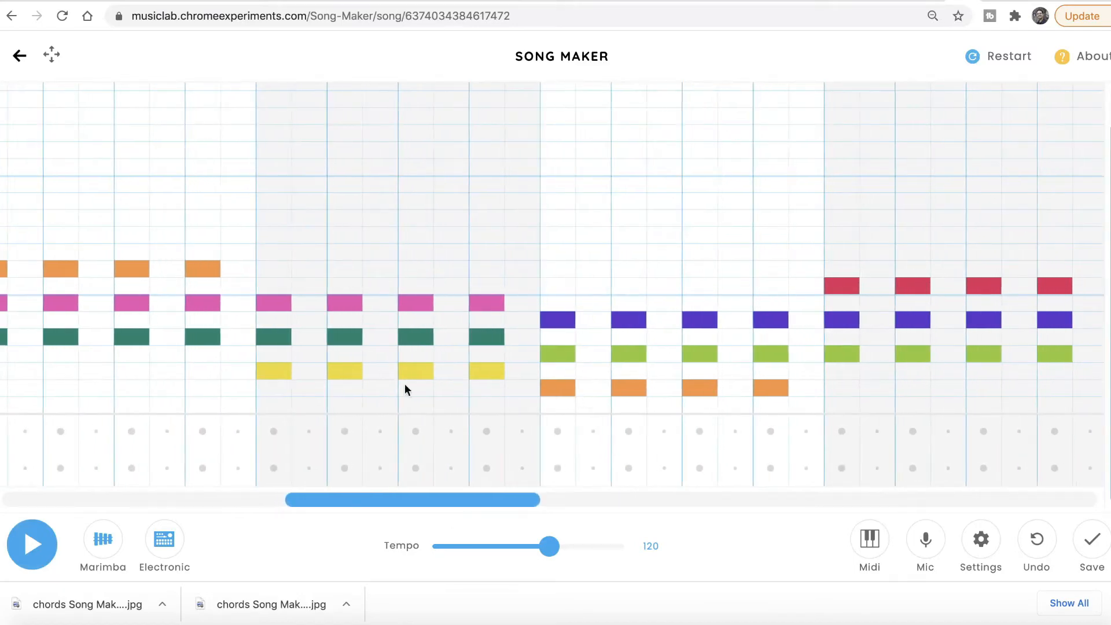
{"action": "left_click_drag", "start_coordinate": [362, 505], "coordinate": [344, 506]}
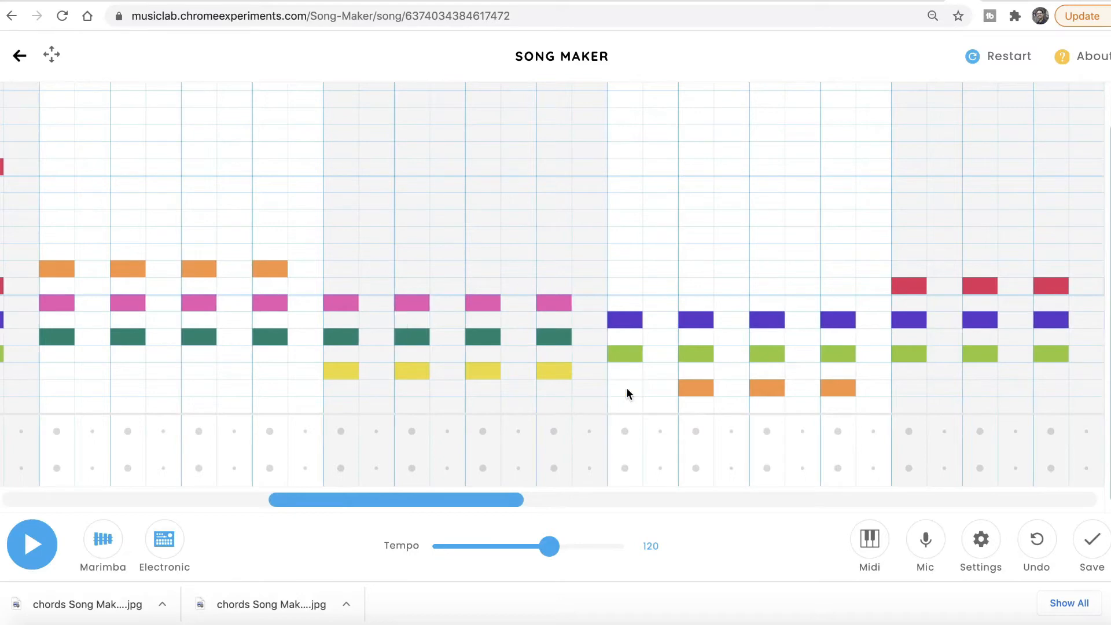
{"action": "scroll", "coordinate": [622, 393], "scroll_direction": "right", "scroll_amount": 1}
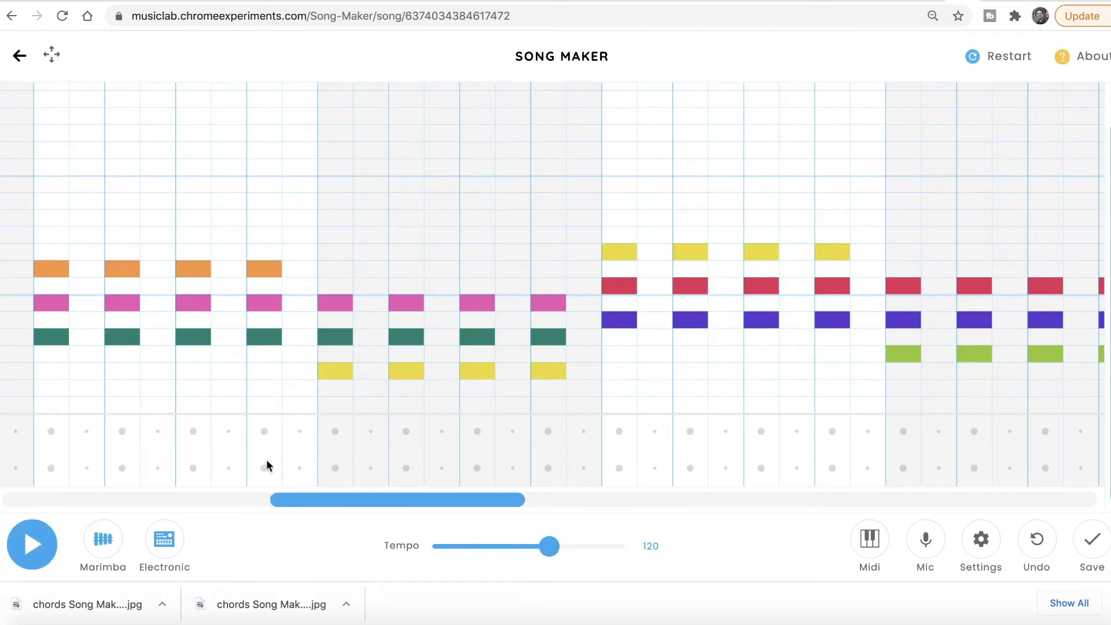
Step: Play back the chord-only section, and change its first measure's rhythm to beat 1, the off-beat of 2 and a longer chord from the off-beat of 3
{"action": "left_click", "coordinate": [28, 552]}
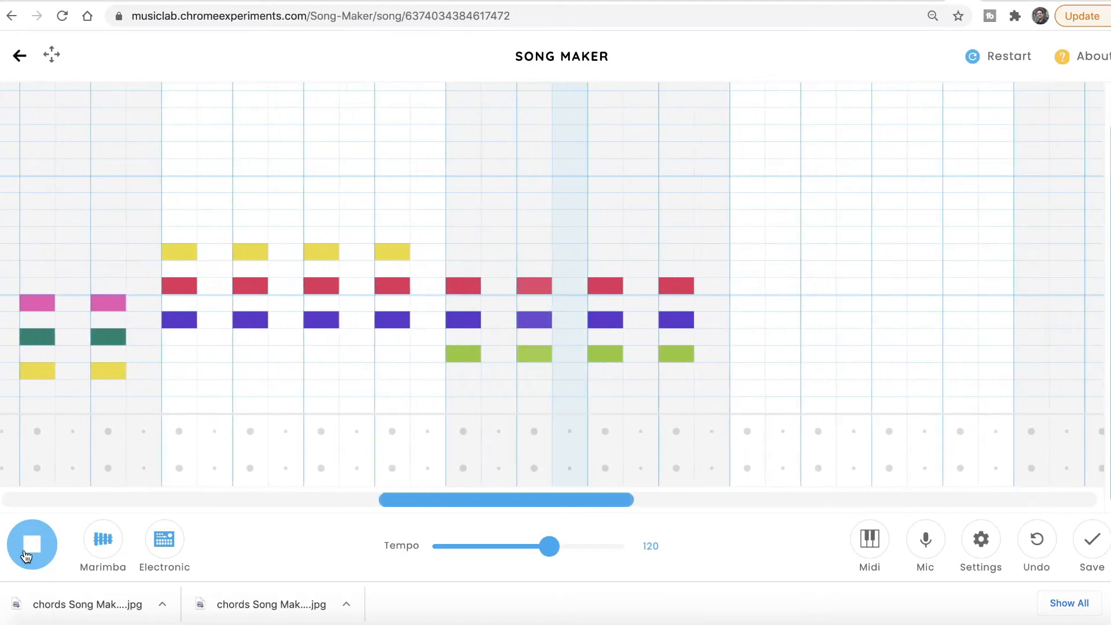
{"action": "left_click", "coordinate": [26, 555]}
{"action": "left_click_drag", "start_coordinate": [454, 500], "coordinate": [351, 521]}
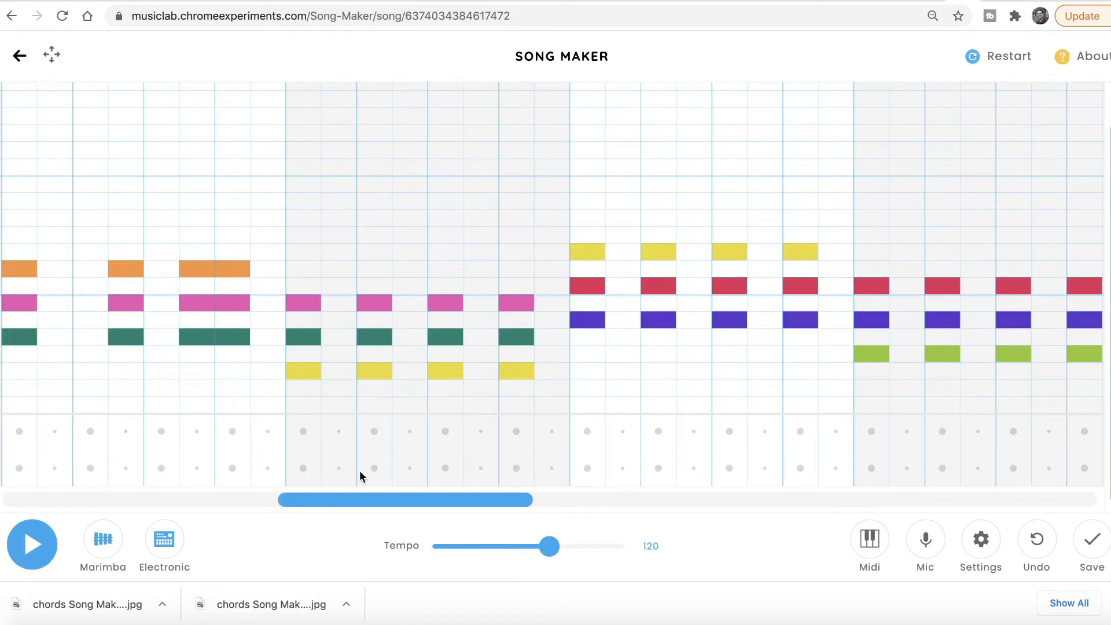
Step: Play the song from the beginning into the chord-only section, and apply the first chord-only measure's rhythm to the second one
{"action": "left_click_drag", "start_coordinate": [414, 505], "coordinate": [329, 506]}
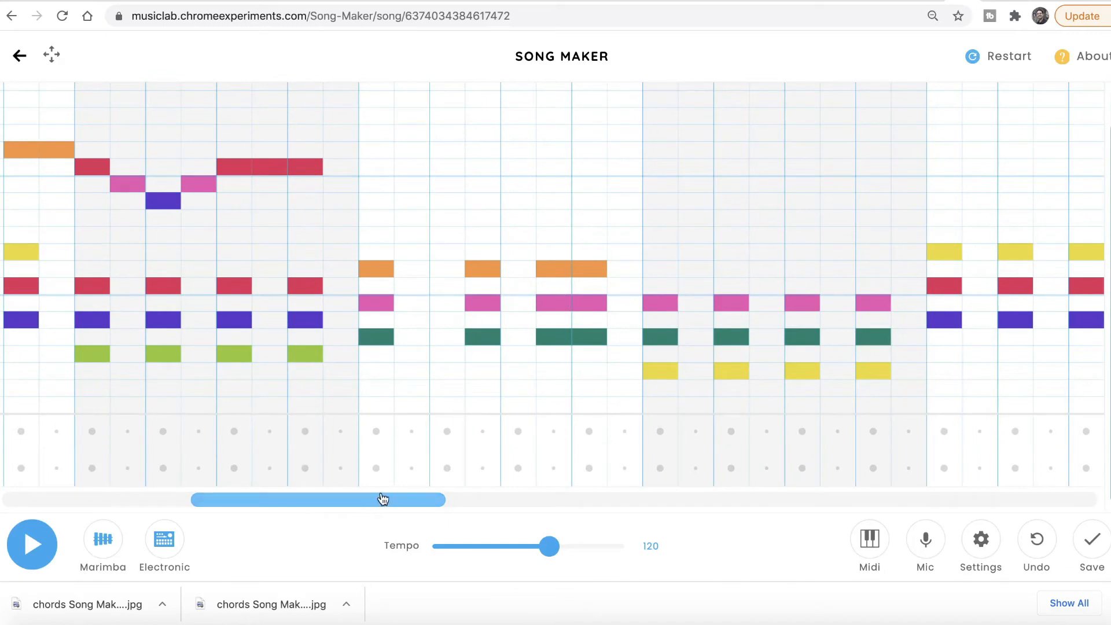
{"action": "left_click_drag", "start_coordinate": [402, 503], "coordinate": [52, 513]}
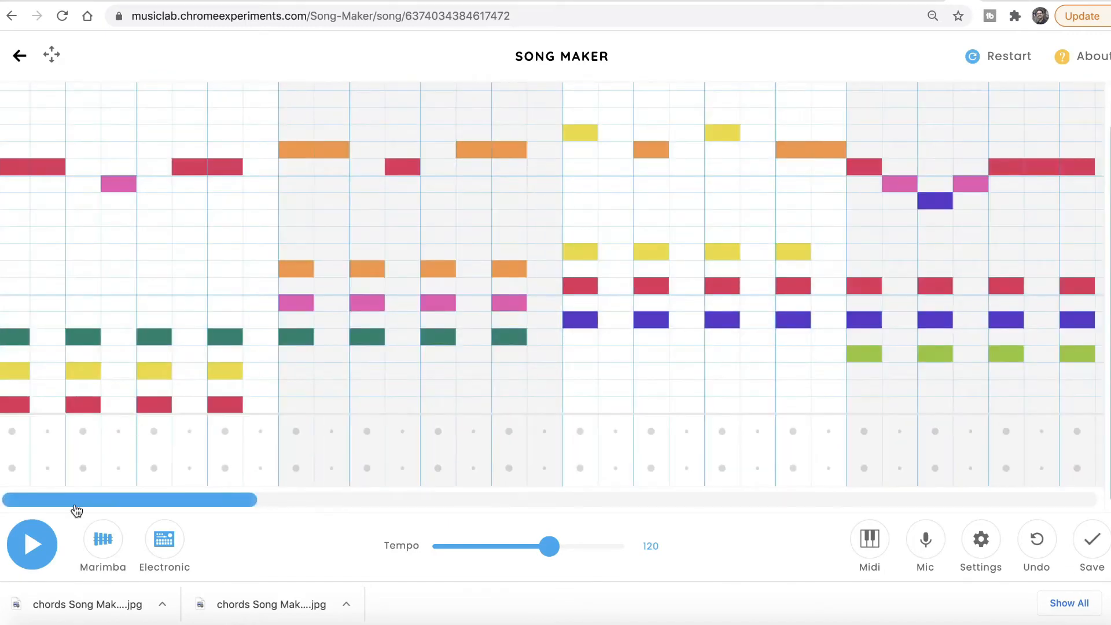
{"action": "left_click", "coordinate": [42, 547]}
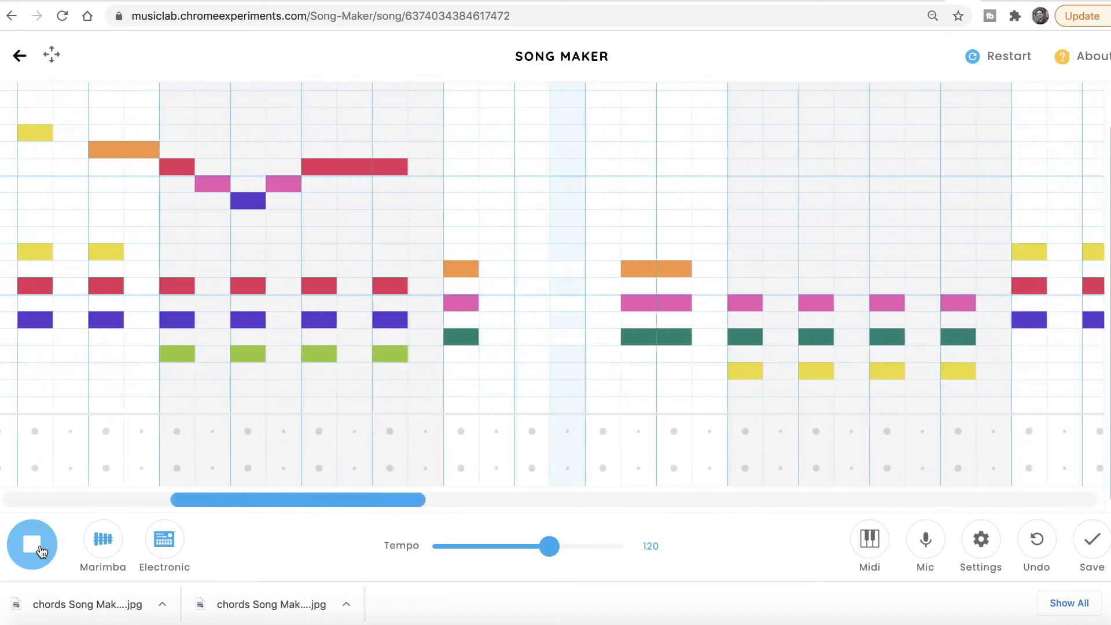
{"action": "left_click", "coordinate": [42, 551]}
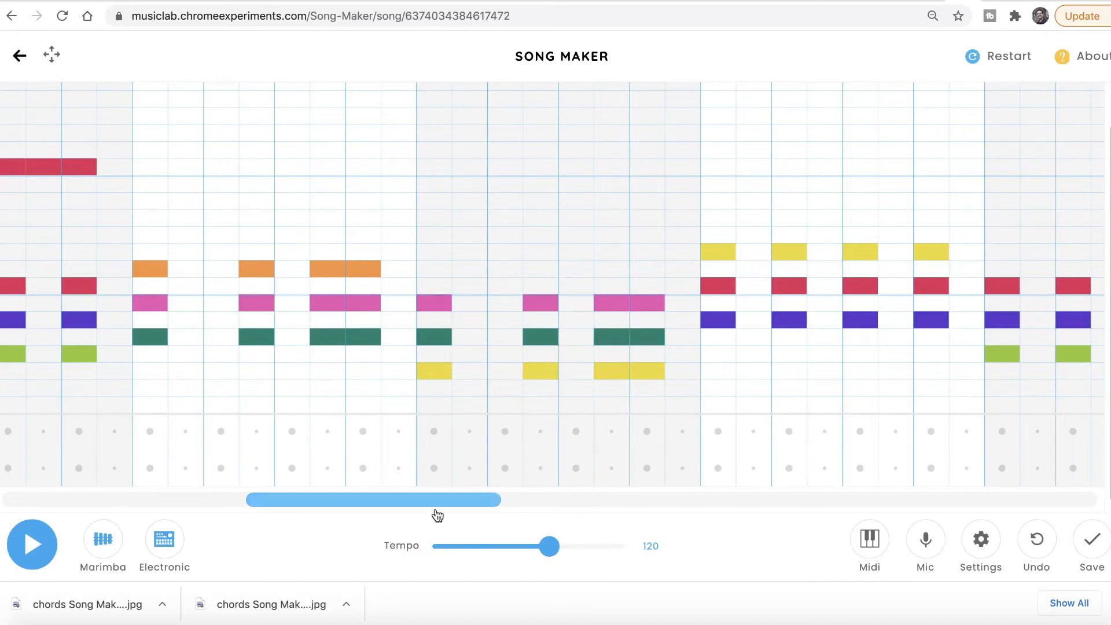
Step: Give the third and fourth chord-only measures the rhythm of beat 1, the off-beat of 2 and a longer chord from the off-beat of 3
{"action": "left_click_drag", "start_coordinate": [415, 506], "coordinate": [449, 501]}
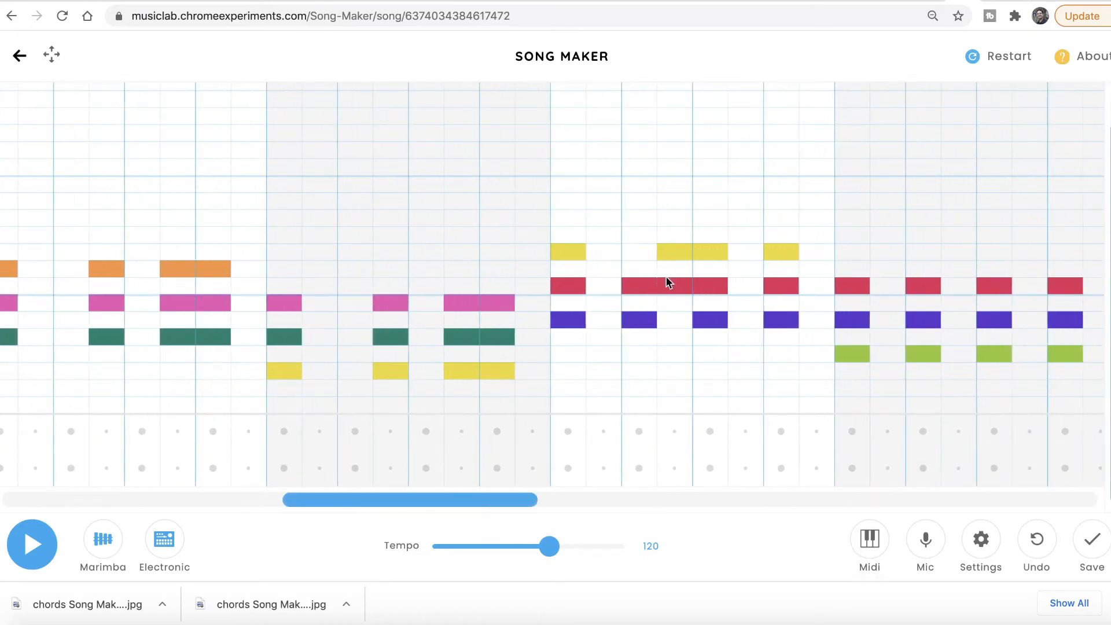
{"action": "left_click", "coordinate": [672, 318]}
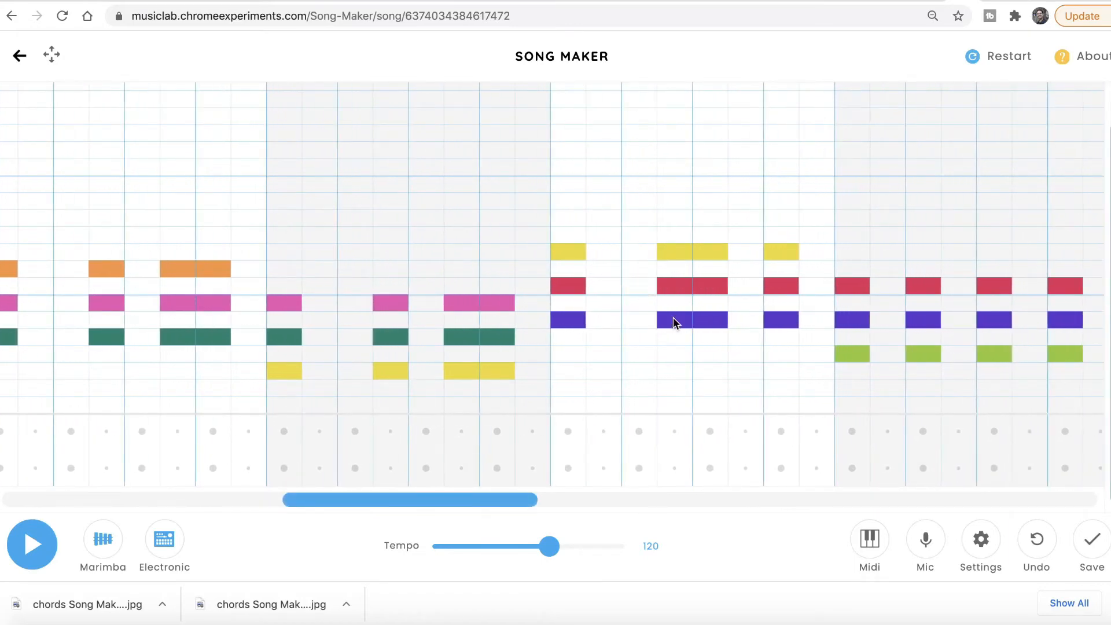
{"action": "left_click", "coordinate": [708, 321]}
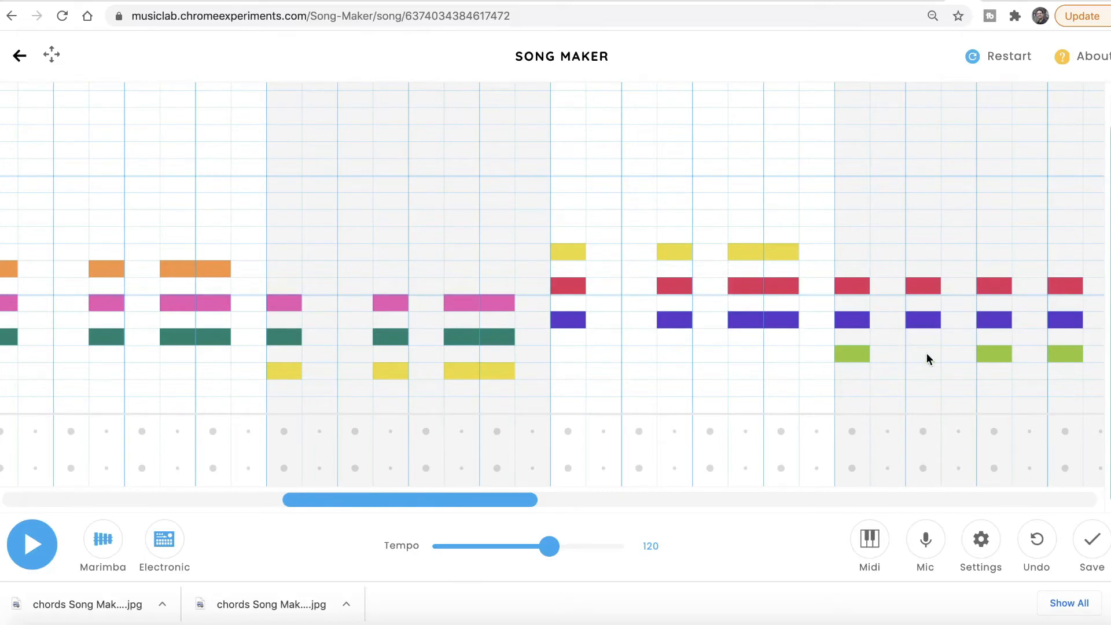
{"action": "left_click", "coordinate": [928, 319]}
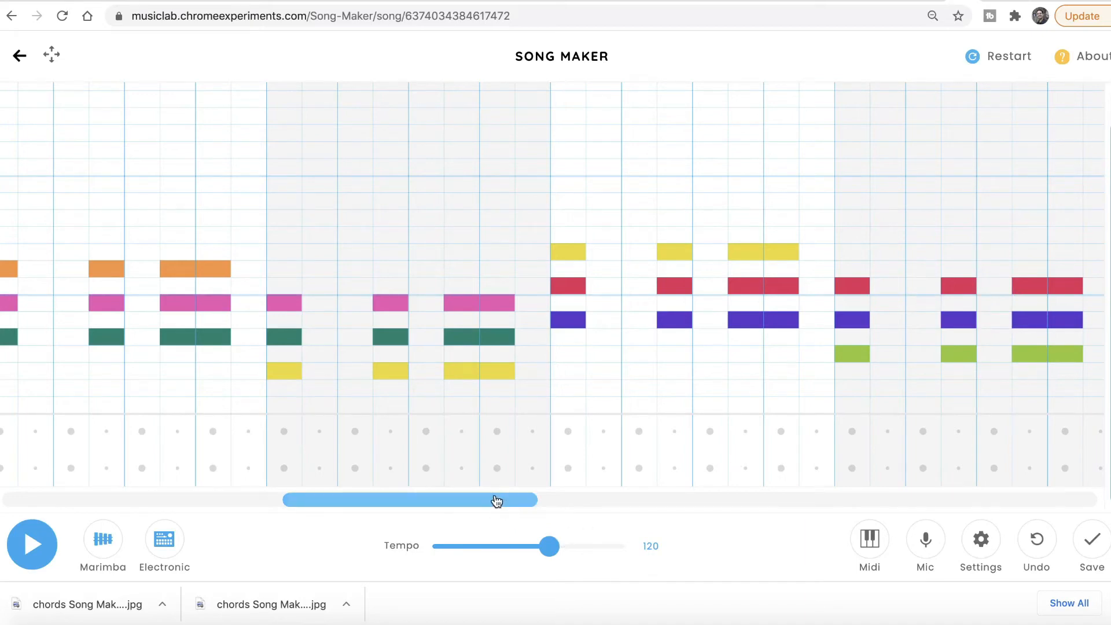
Step: Play the song from the beginning through all four B-section chord measures and stop playback
{"action": "left_click_drag", "start_coordinate": [496, 501], "coordinate": [190, 501]}
{"action": "left_click", "coordinate": [32, 552]}
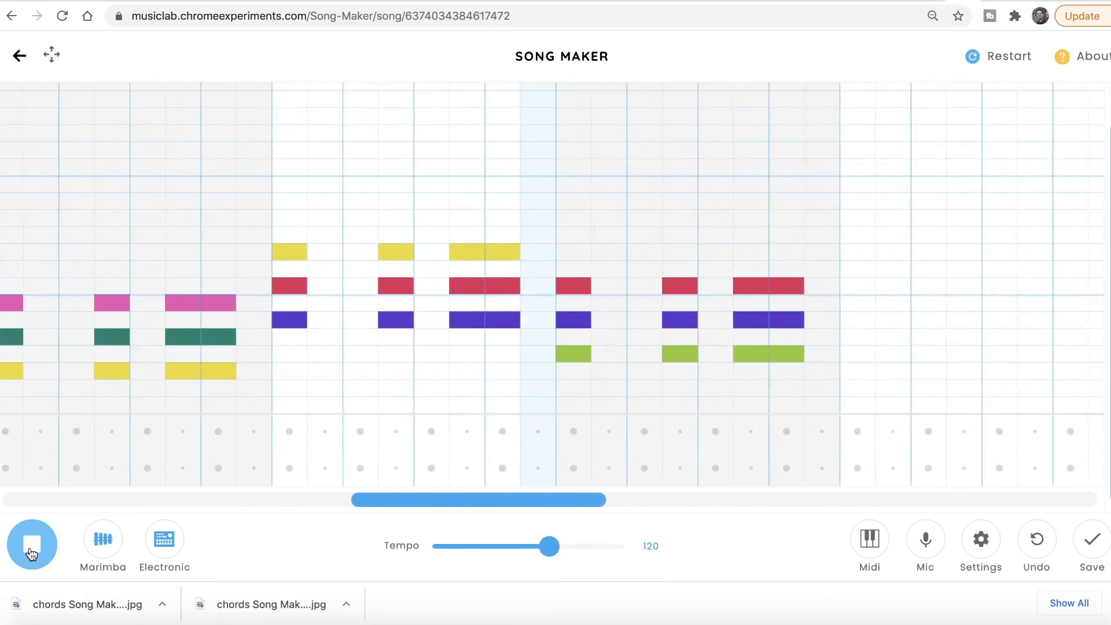
{"action": "left_click", "coordinate": [32, 554]}
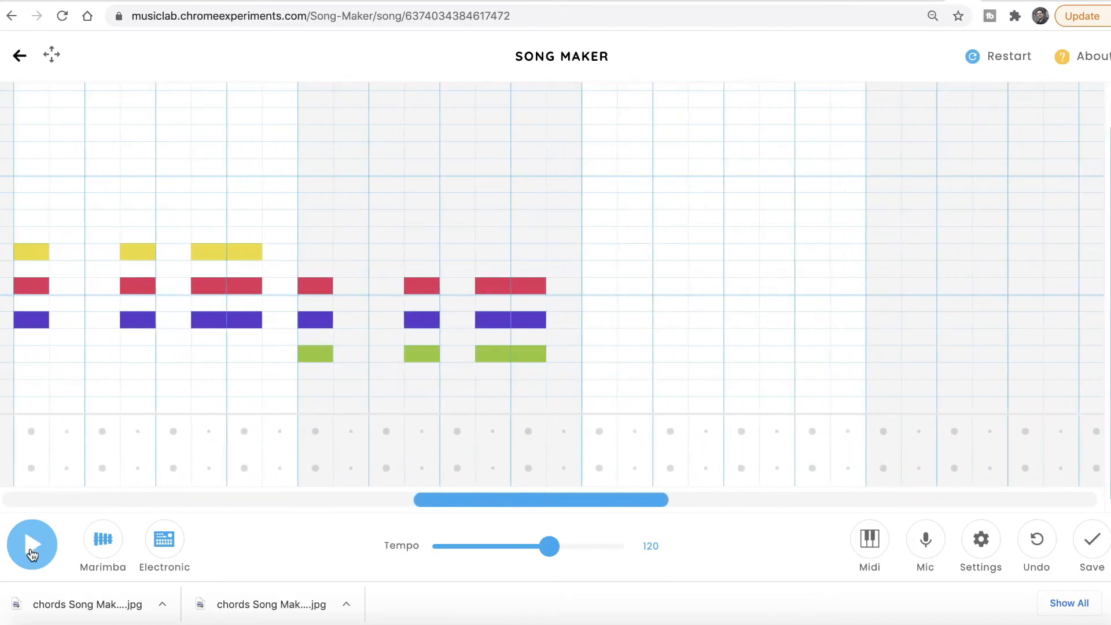
Step: Add a melody to the first B-section measure: dark green on beat 1, long dark green on 2, light green on the off-beat of 3, dark green on 4
{"action": "left_click_drag", "start_coordinate": [593, 506], "coordinate": [442, 508]}
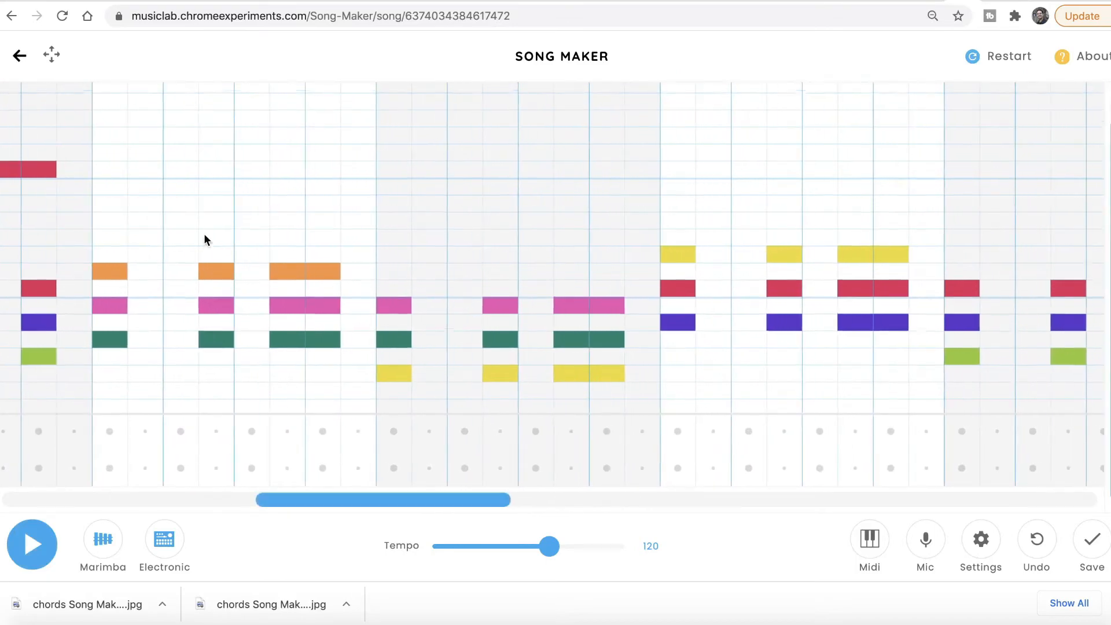
{"action": "scroll", "coordinate": [203, 237], "scroll_direction": "up", "scroll_amount": 1}
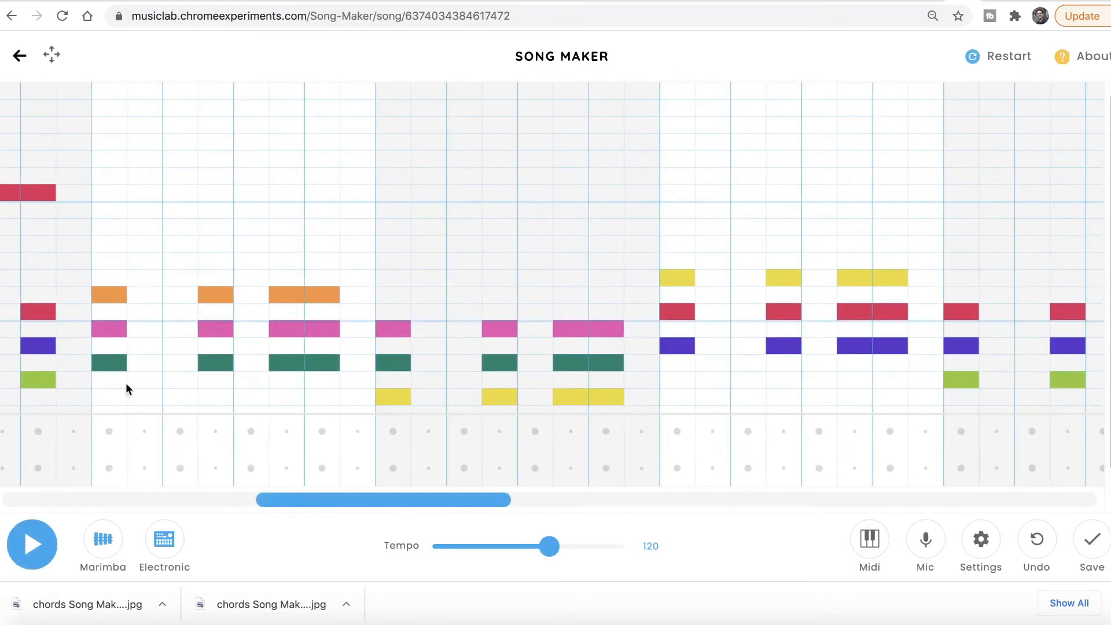
{"action": "scroll", "coordinate": [121, 398], "scroll_direction": "down", "scroll_amount": 1}
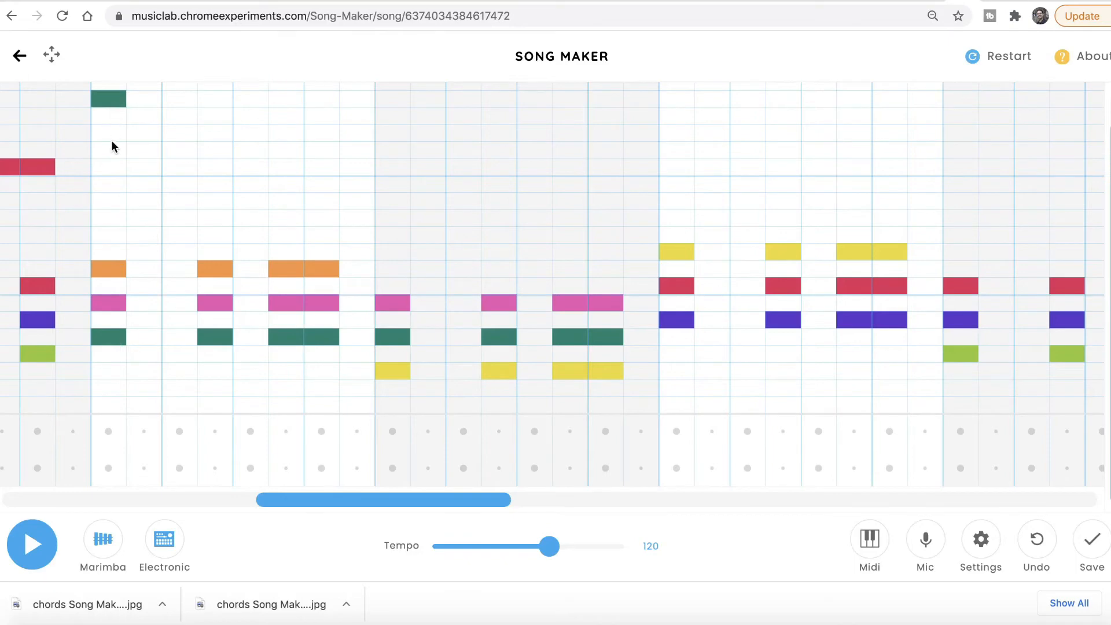
{"action": "scroll", "coordinate": [114, 149], "scroll_direction": "up", "scroll_amount": 2}
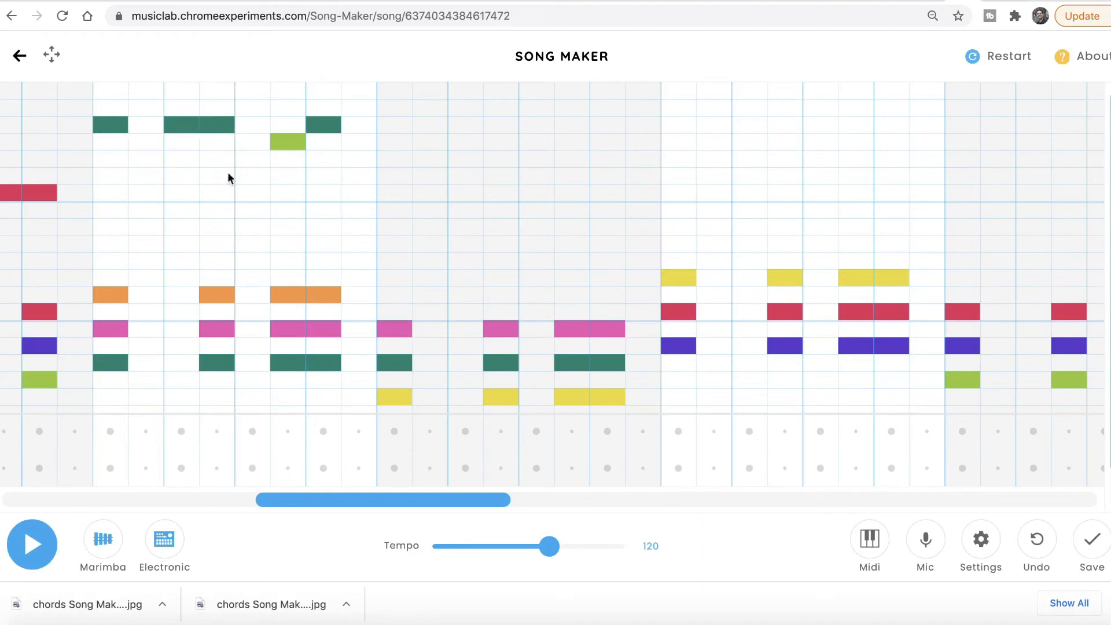
Step: Play the song from the beginning into the new melody, and change the first B-section measure's off-beat of 2 to a higher purple note
{"action": "left_click_drag", "start_coordinate": [409, 500], "coordinate": [42, 501]}
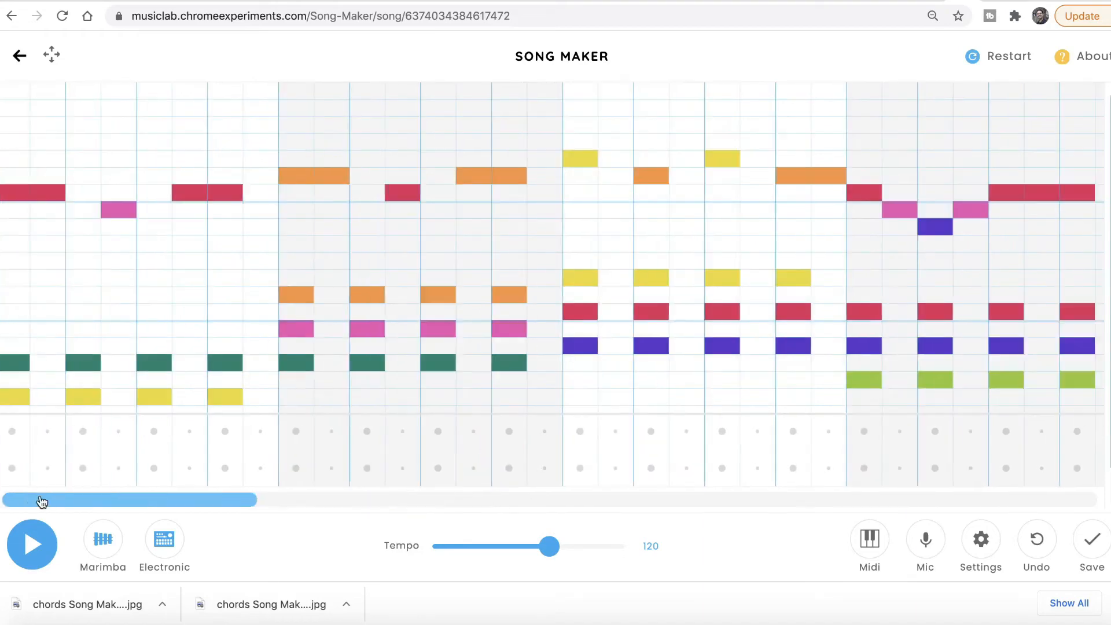
{"action": "left_click", "coordinate": [32, 547]}
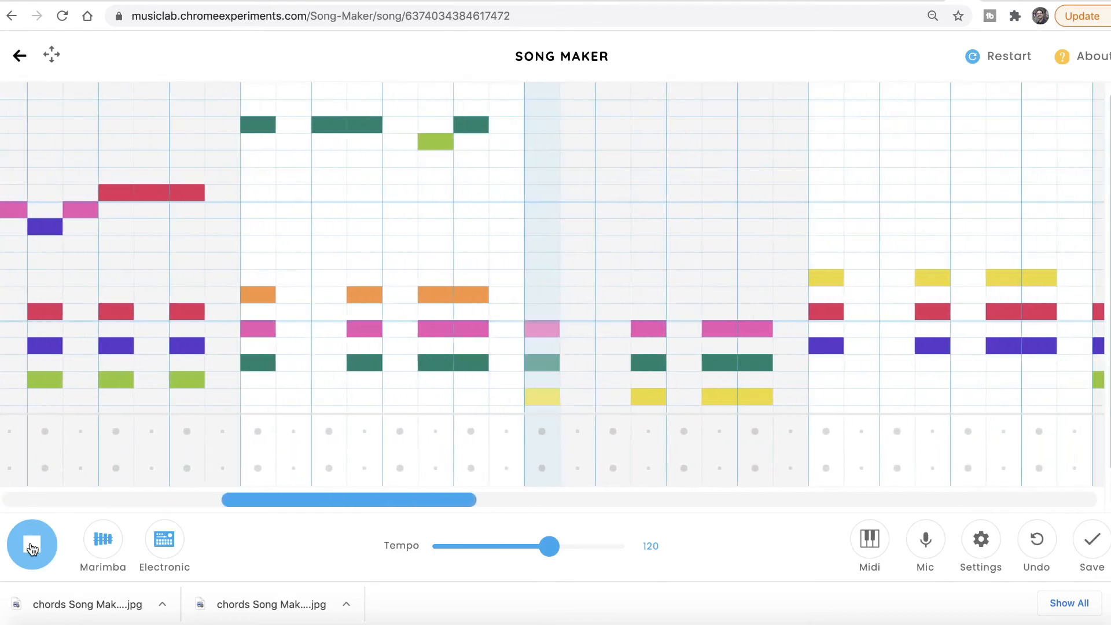
{"action": "left_click", "coordinate": [31, 547]}
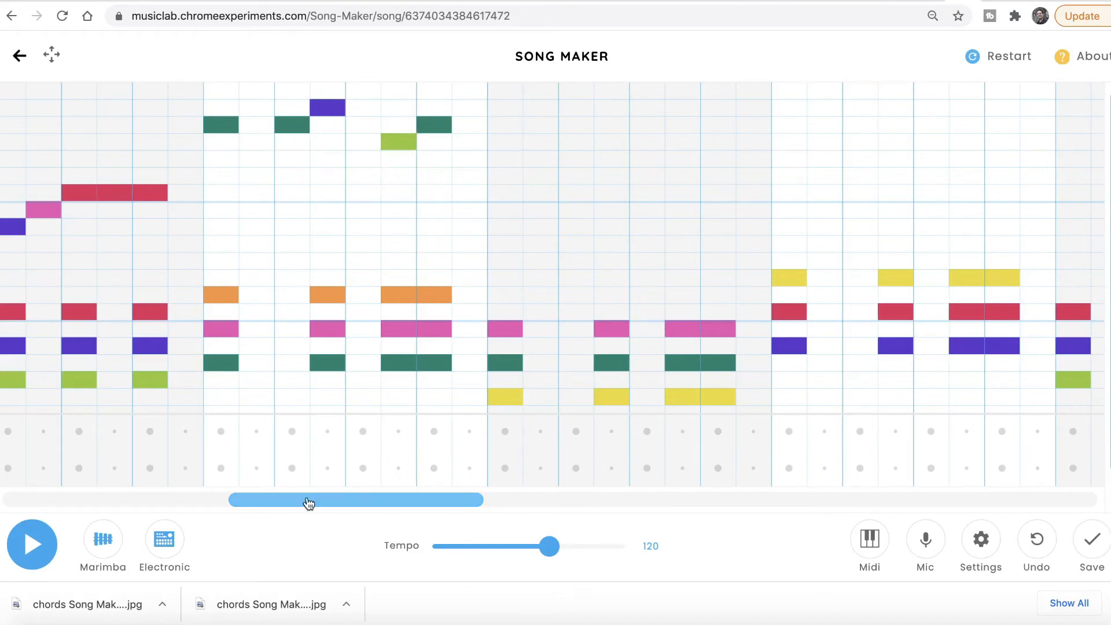
Step: Replay the song from the beginning through the first B-section measure's revised melody and stop playback
{"action": "left_click_drag", "start_coordinate": [307, 501], "coordinate": [77, 501]}
{"action": "left_click", "coordinate": [30, 568]}
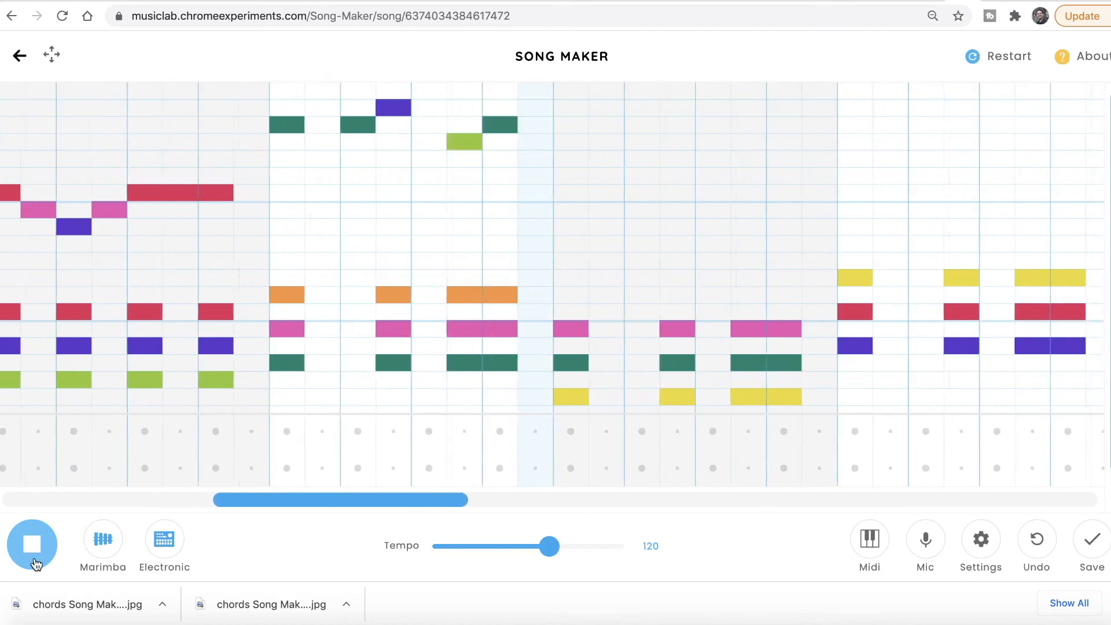
{"action": "left_click", "coordinate": [34, 563]}
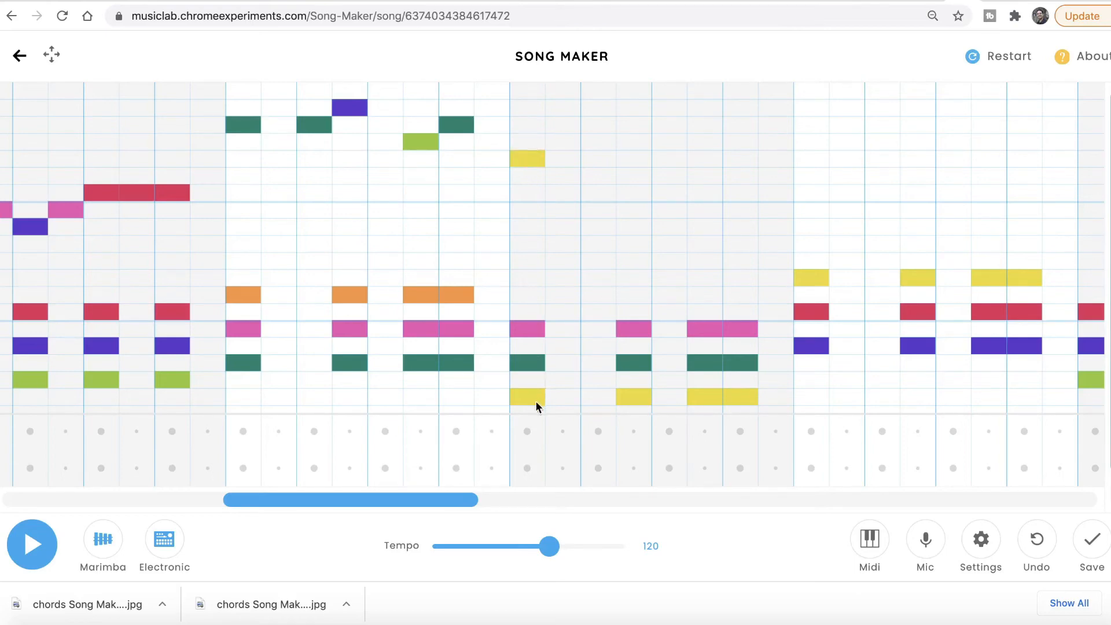
Step: Add a melody to the second B-section measure: yellow on beats 1, 2 and 4, light green on the off-beat of 2, orange on the off-beat of 3
{"action": "scroll", "coordinate": [528, 397], "scroll_direction": "down", "scroll_amount": 1}
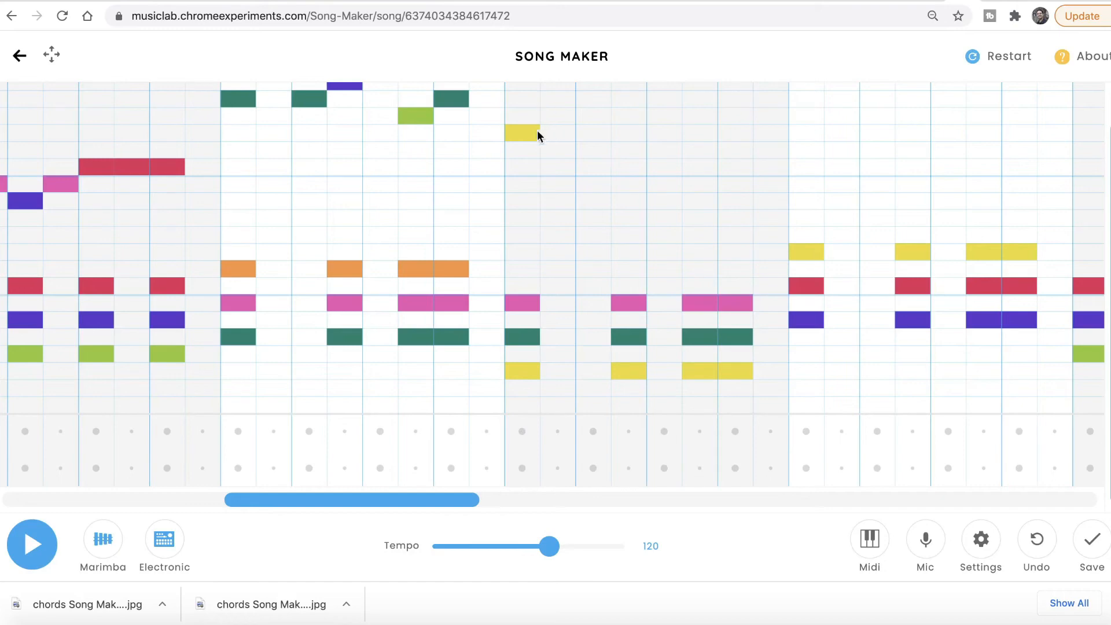
{"action": "left_click", "coordinate": [630, 115]}
{"action": "scroll", "coordinate": [664, 132], "scroll_direction": "up", "scroll_amount": 1}
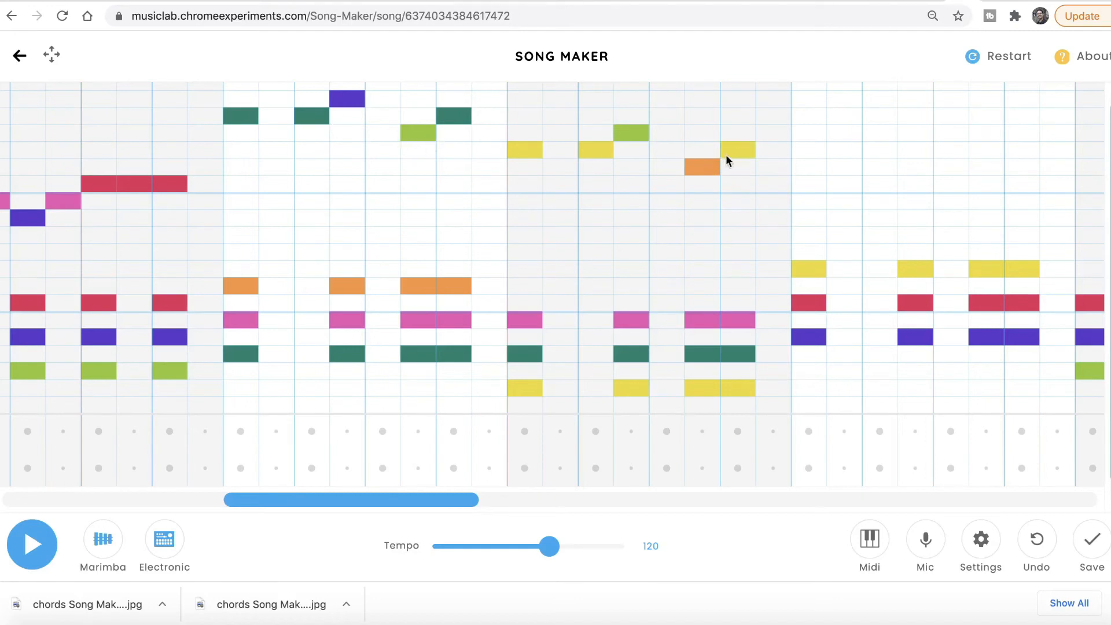
{"action": "scroll", "coordinate": [778, 150], "scroll_direction": "right", "scroll_amount": 5}
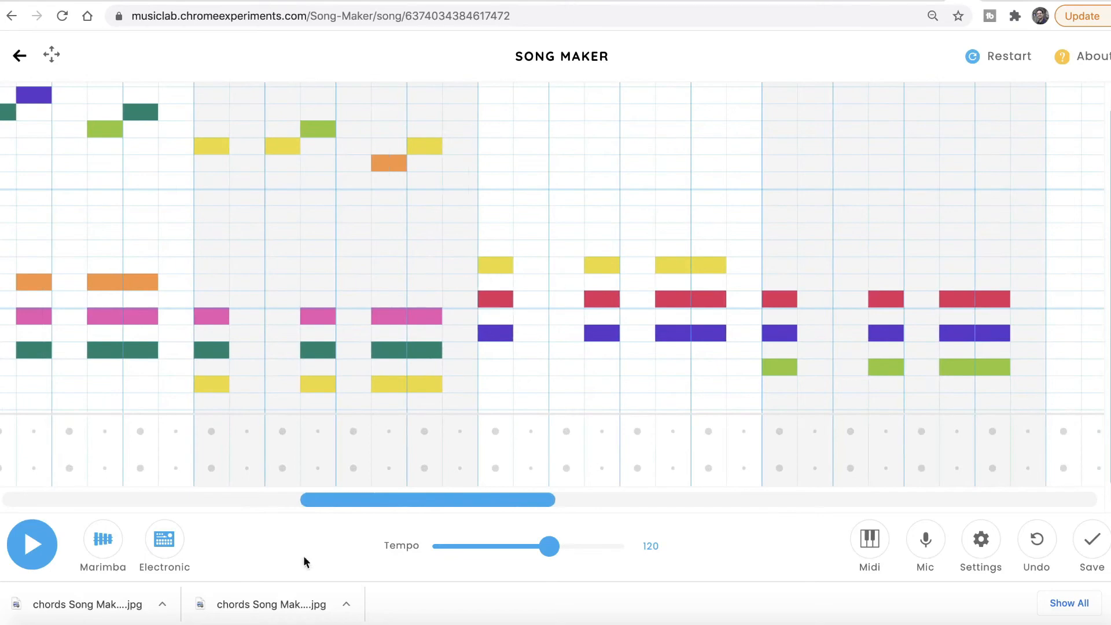
Step: Play the song from the beginning through the second B-section measure's melody and stop playback
{"action": "left_click_drag", "start_coordinate": [444, 501], "coordinate": [147, 501]}
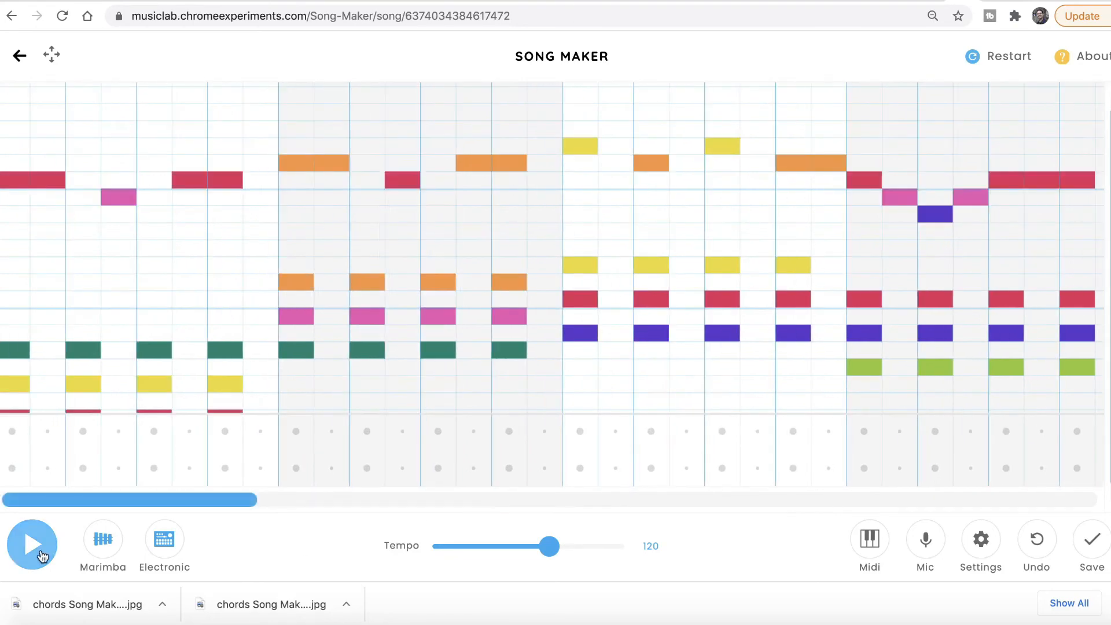
{"action": "left_click", "coordinate": [32, 544]}
{"action": "scroll", "coordinate": [455, 387], "scroll_direction": "down", "scroll_amount": 1}
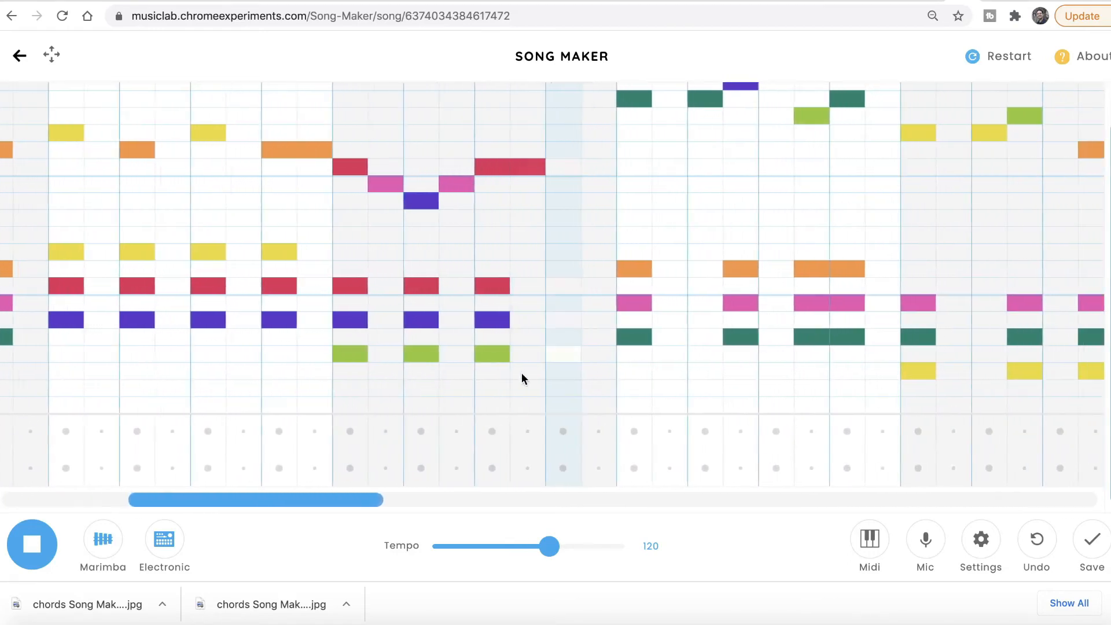
{"action": "scroll", "coordinate": [779, 344], "scroll_direction": "up", "scroll_amount": 1}
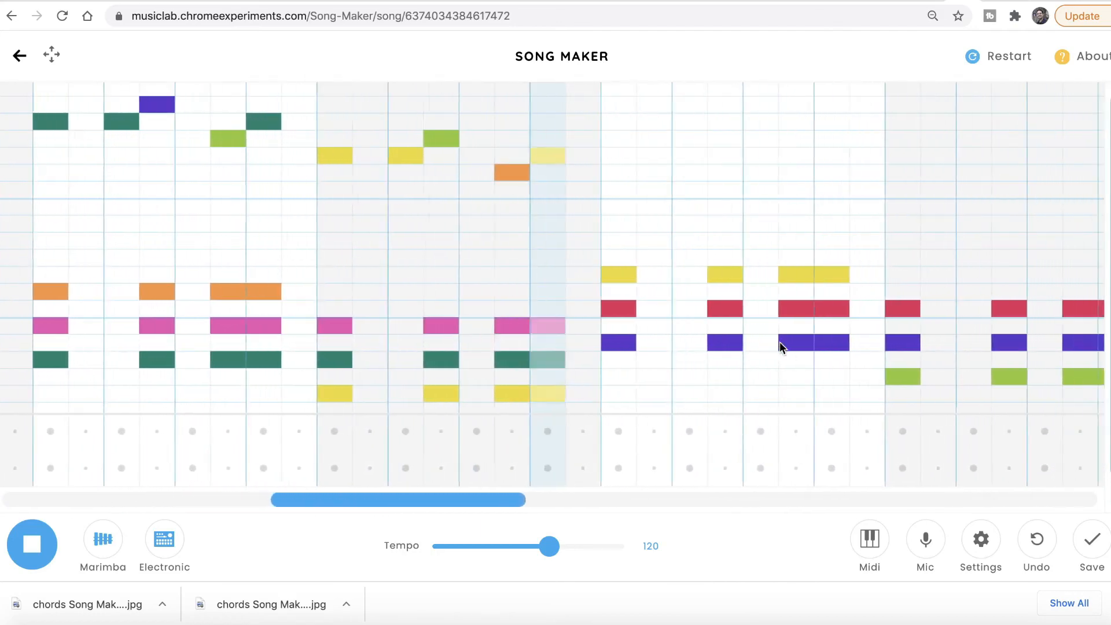
{"action": "left_click", "coordinate": [34, 546]}
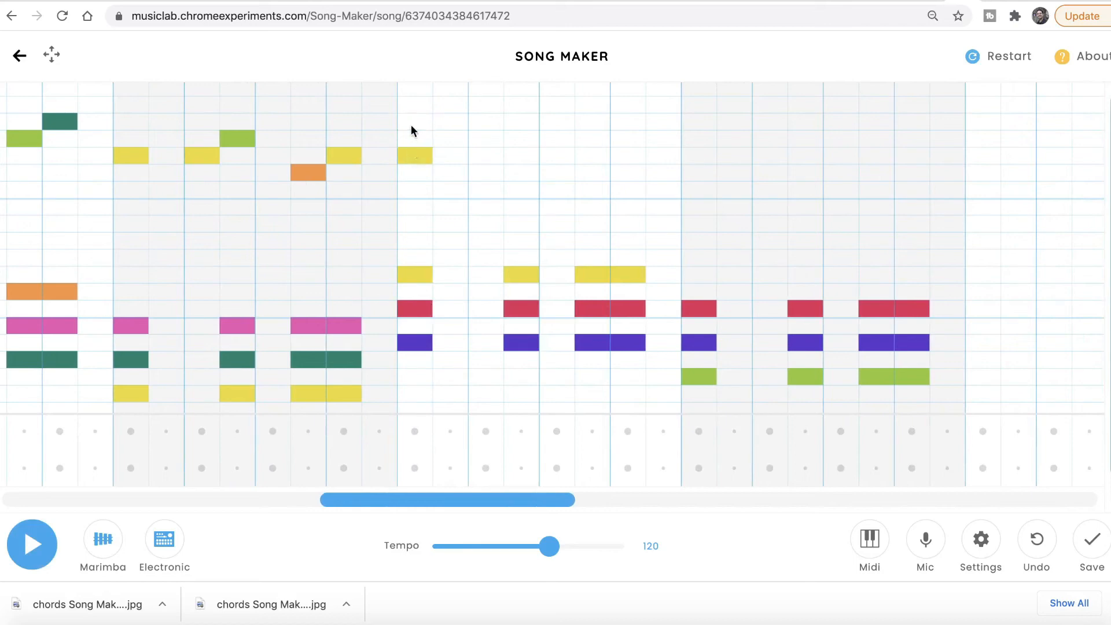
Step: Add third B-section measure melody: red held through beats 1 and 2, red on 3, orange on 4, red on its off-beat, leading to pink opening measure four
{"action": "scroll", "coordinate": [412, 185], "scroll_direction": "down", "scroll_amount": 2}
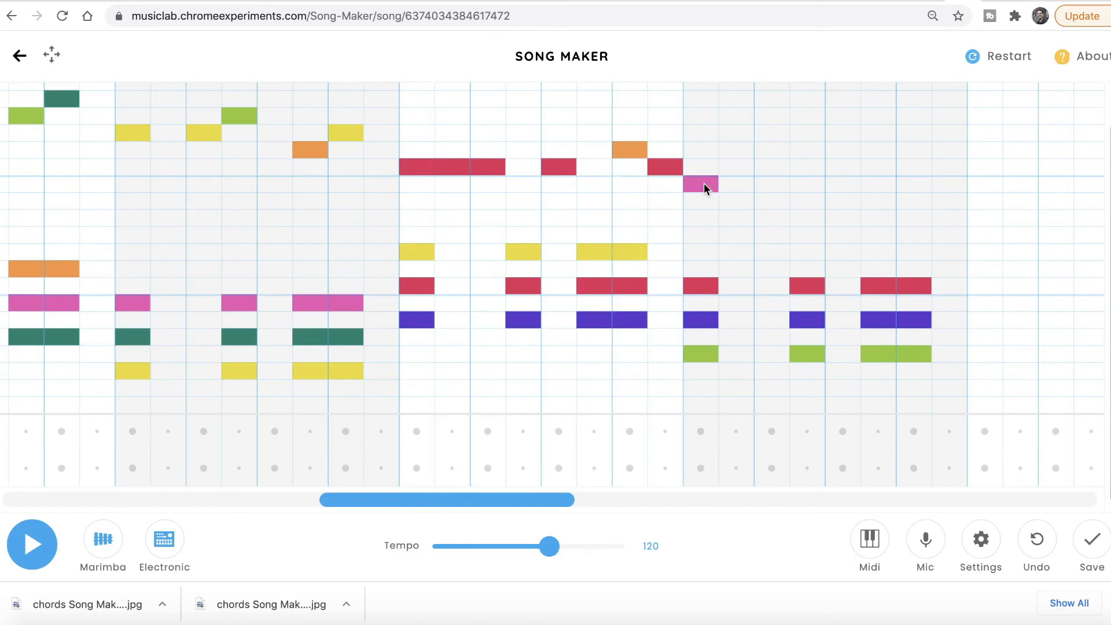
{"action": "scroll", "coordinate": [775, 190], "scroll_direction": "right", "scroll_amount": 5}
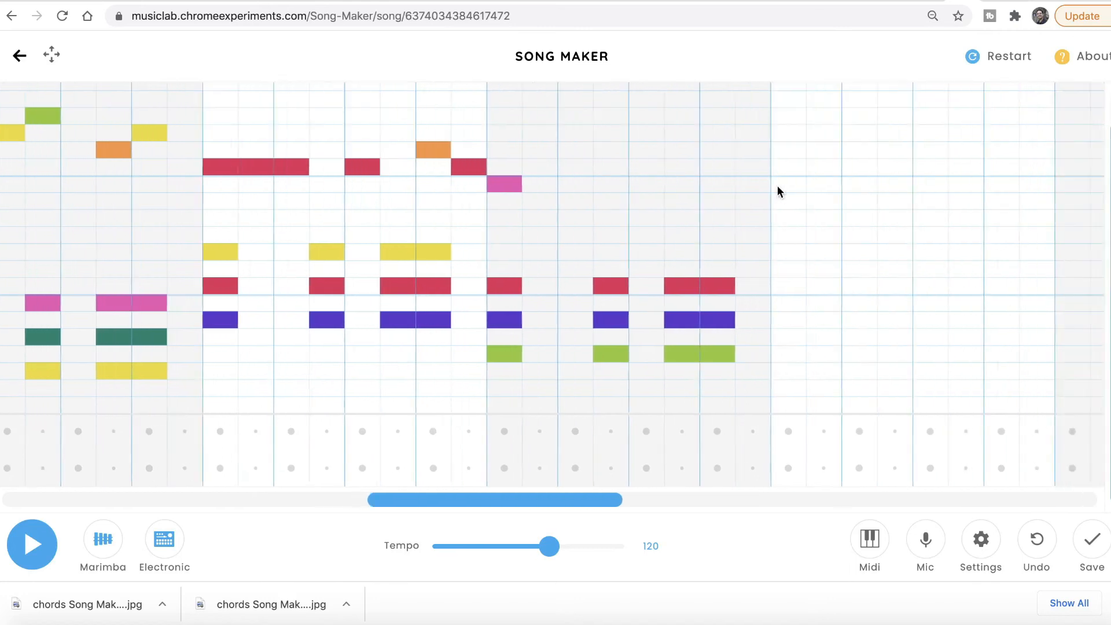
{"action": "scroll", "coordinate": [545, 217], "scroll_direction": "left", "scroll_amount": 10}
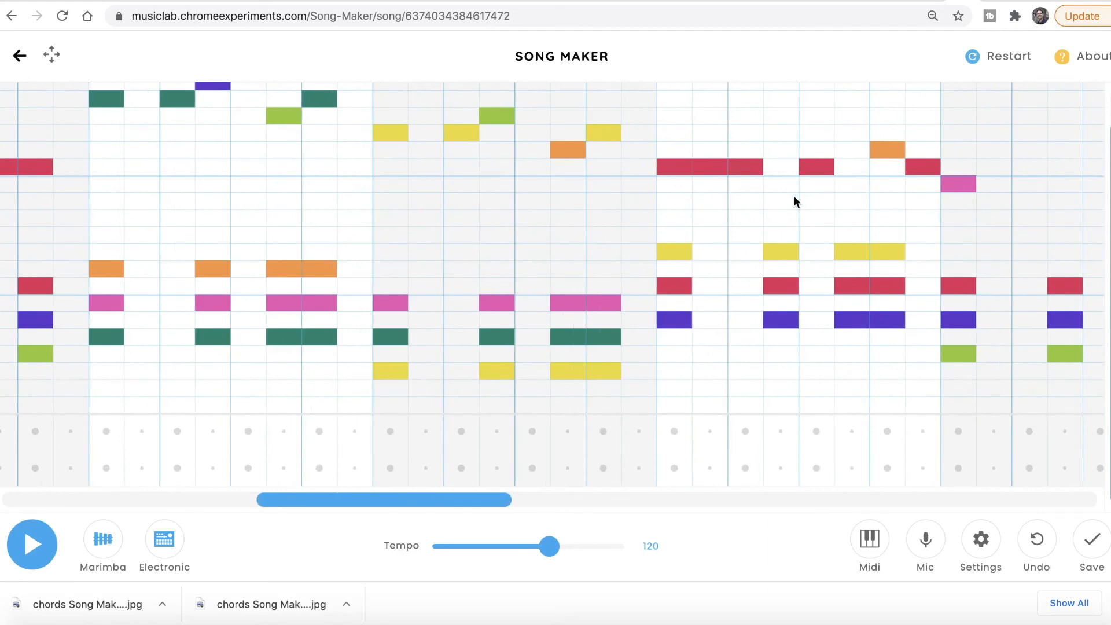
Step: Continue the fourth B-section measure's melody with pink on the off-beat of 2 and a longer red note from the off-beat of 3
{"action": "scroll", "coordinate": [1018, 215], "scroll_direction": "right", "scroll_amount": 5}
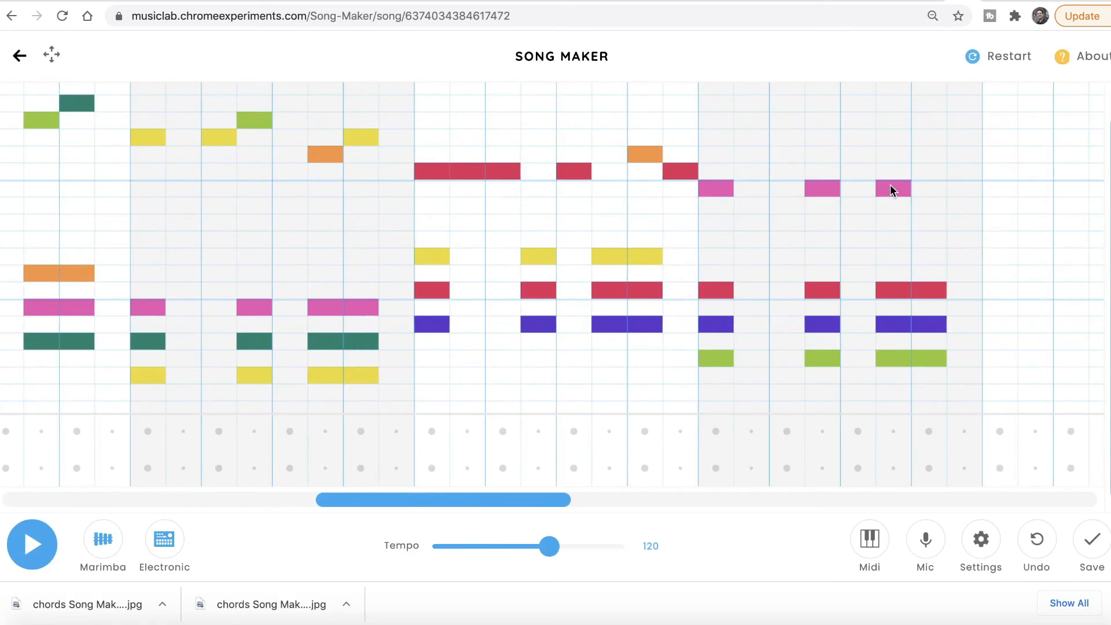
{"action": "left_click", "coordinate": [942, 186]}
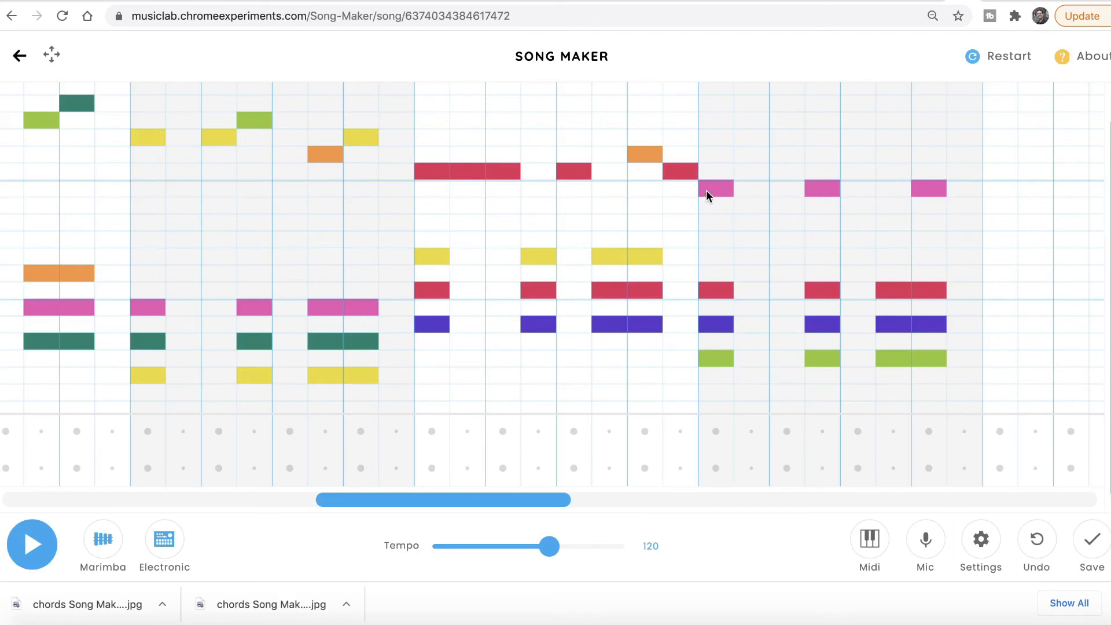
{"action": "left_click", "coordinate": [934, 186]}
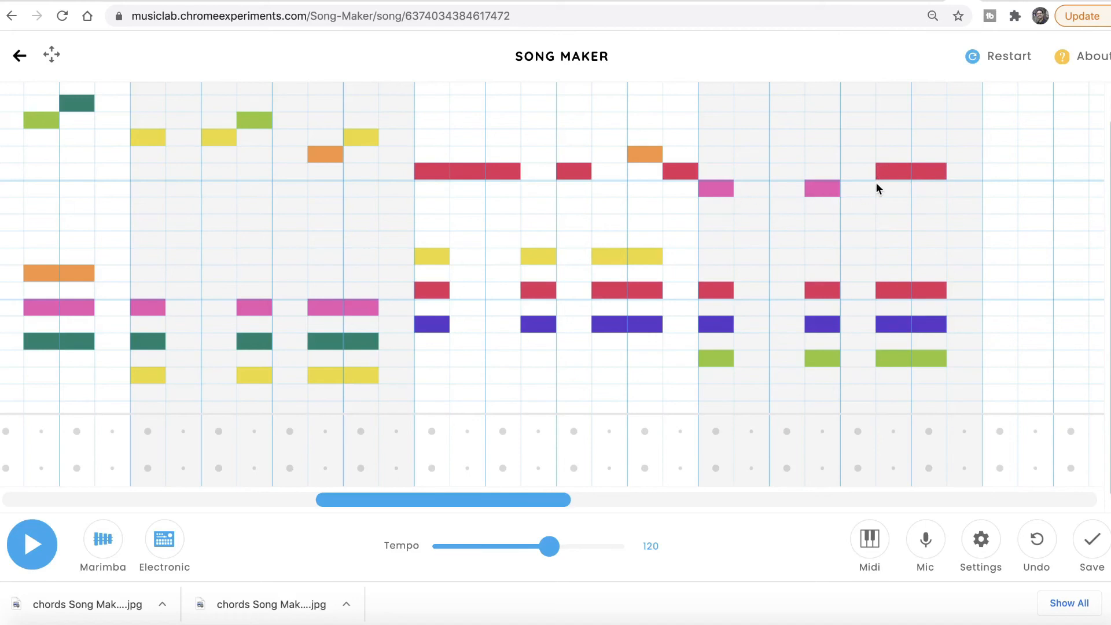
Step: Play the song from the beginning through the complete four-measure B-section melody and stop playback
{"action": "left_click", "coordinate": [136, 501]}
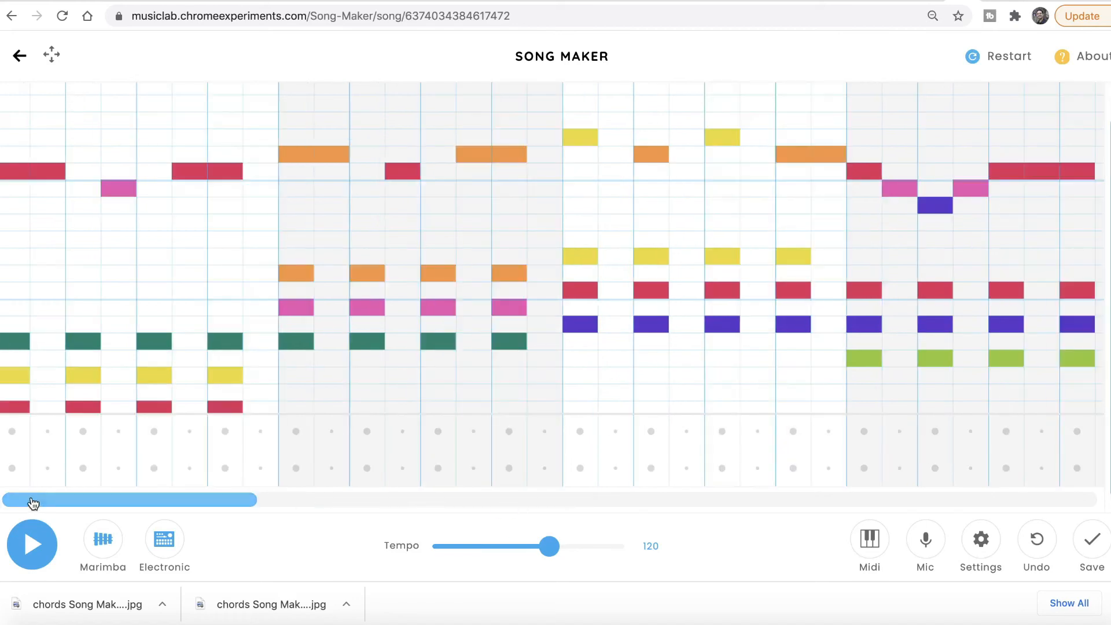
{"action": "left_click", "coordinate": [37, 564]}
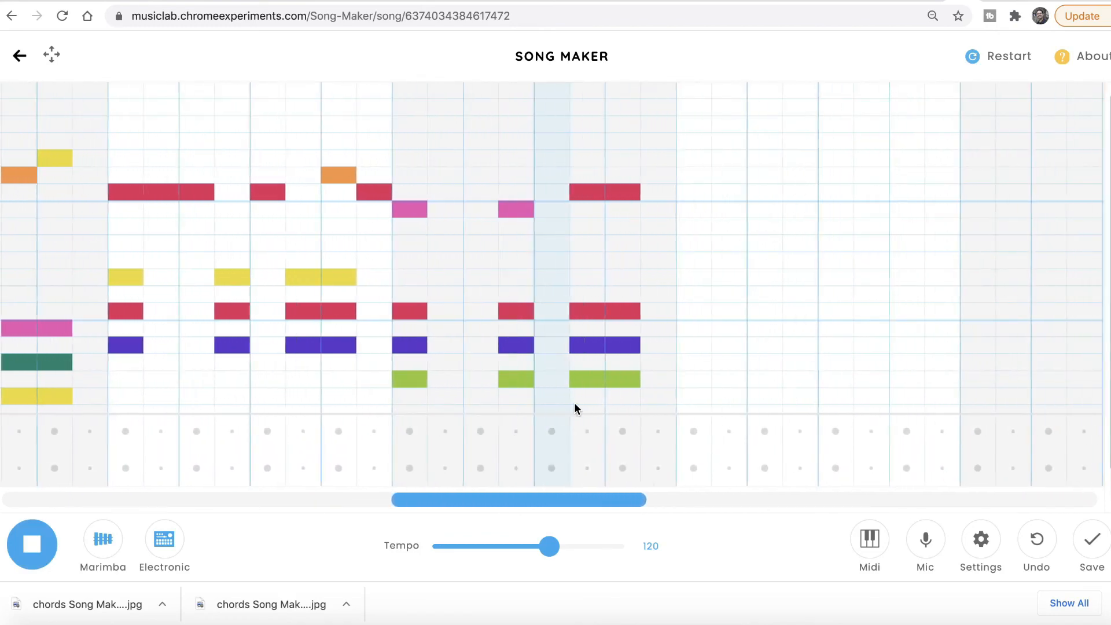
{"action": "left_click", "coordinate": [40, 552]}
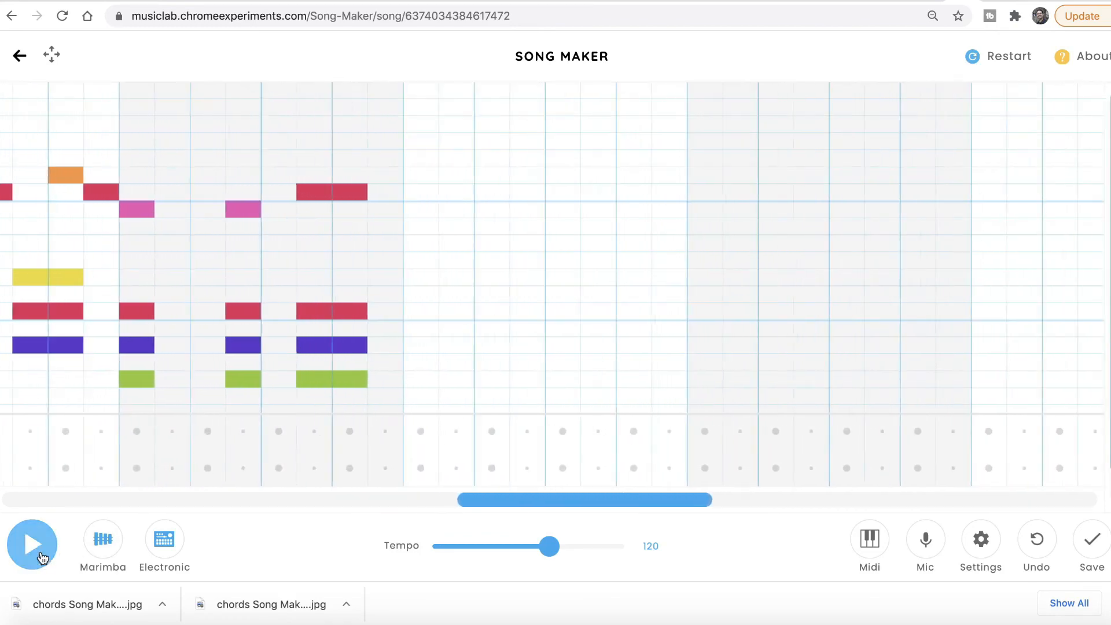
Step: In the fourth B-section measure's melody, replace the off-beat of 2 with a lower purple note and add a pink note on beat 3
{"action": "scroll", "coordinate": [379, 370], "scroll_direction": "left", "scroll_amount": 6}
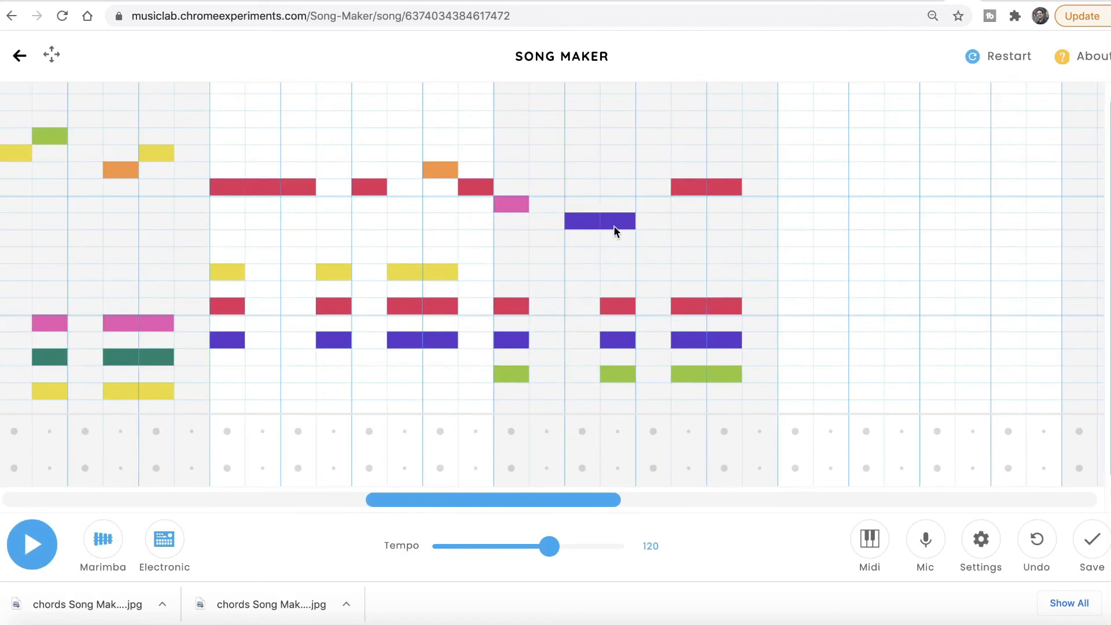
{"action": "left_click", "coordinate": [648, 206]}
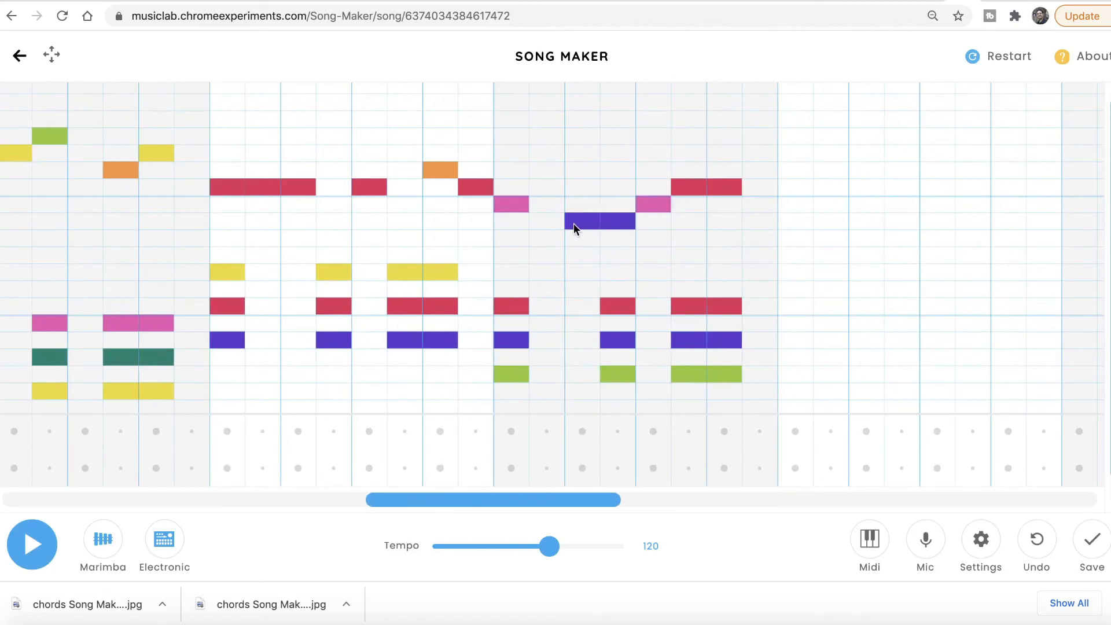
{"action": "left_click", "coordinate": [573, 224]}
Step: Play the song again from the beginning through the fourth B-section measure's revised ending
{"action": "scroll", "coordinate": [595, 227], "scroll_direction": "left", "scroll_amount": 10}
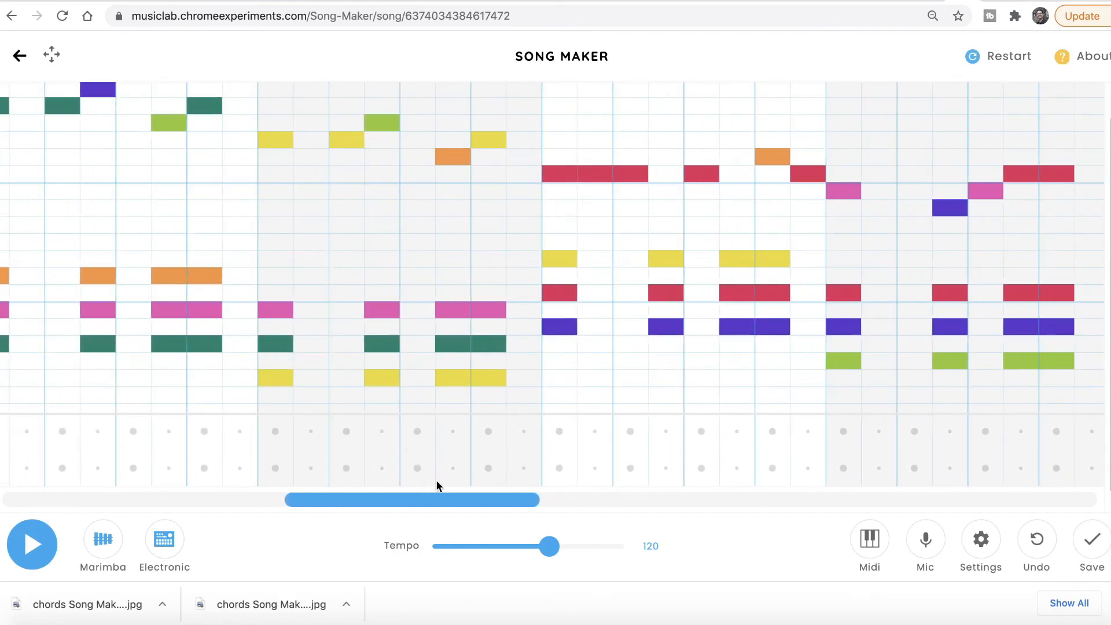
{"action": "left_click_drag", "start_coordinate": [471, 498], "coordinate": [37, 498]}
{"action": "left_click", "coordinate": [50, 548]}
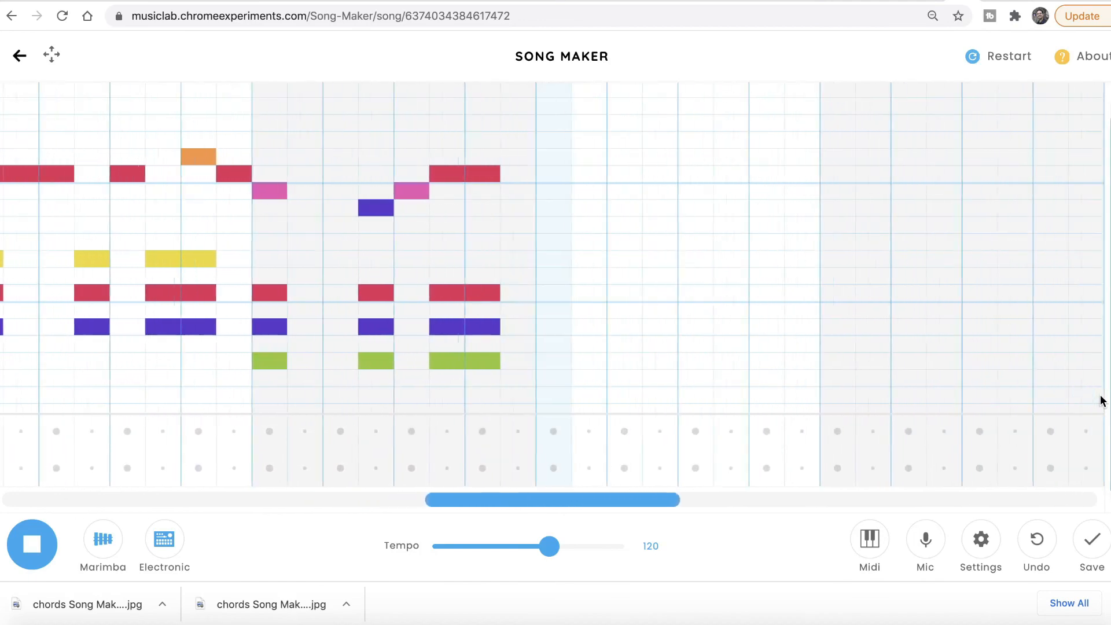
Step: Stop playback and look over the song from section A through the B section to the empty measures following it
{"action": "left_click", "coordinate": [27, 546]}
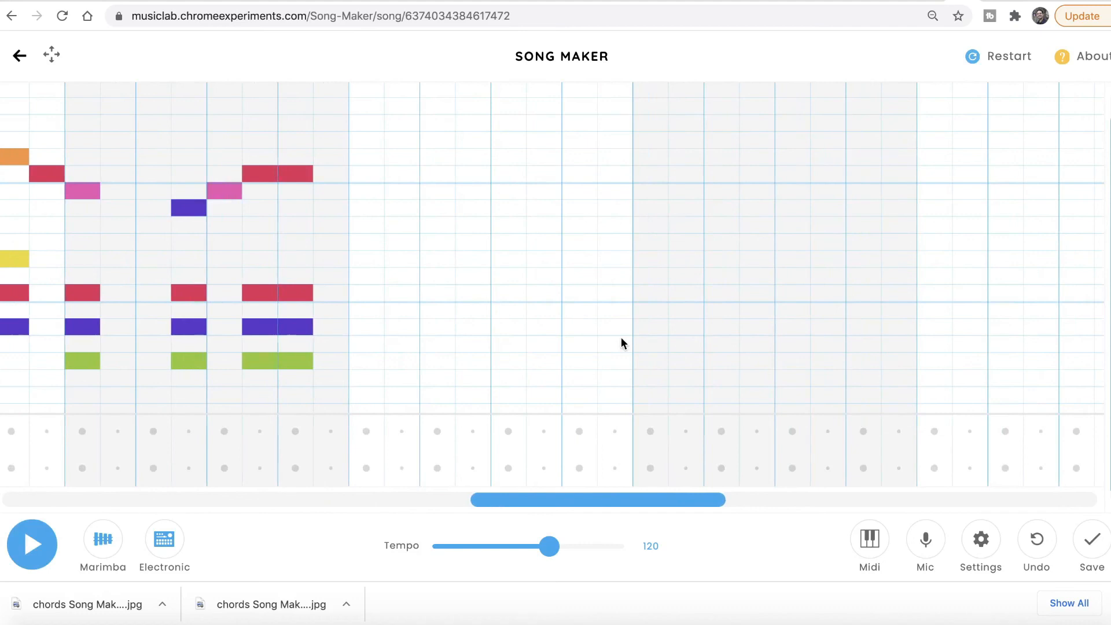
{"action": "scroll", "coordinate": [620, 341], "scroll_direction": "right", "scroll_amount": 5}
{"action": "scroll", "coordinate": [620, 342], "scroll_direction": "right", "scroll_amount": 2}
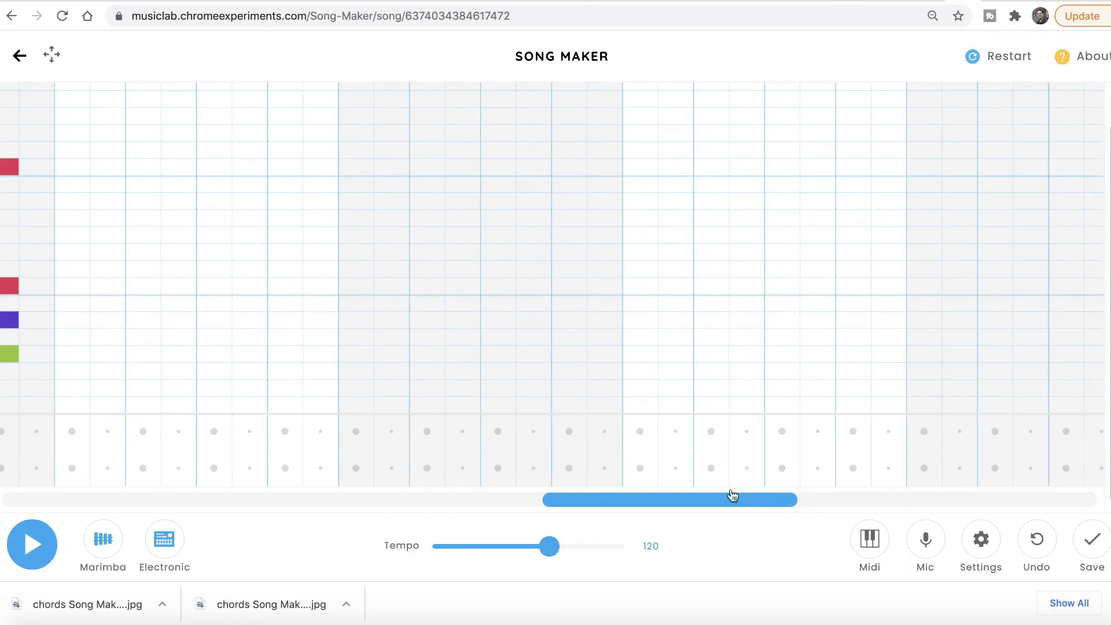
{"action": "left_click_drag", "start_coordinate": [727, 502], "coordinate": [0, 565]}
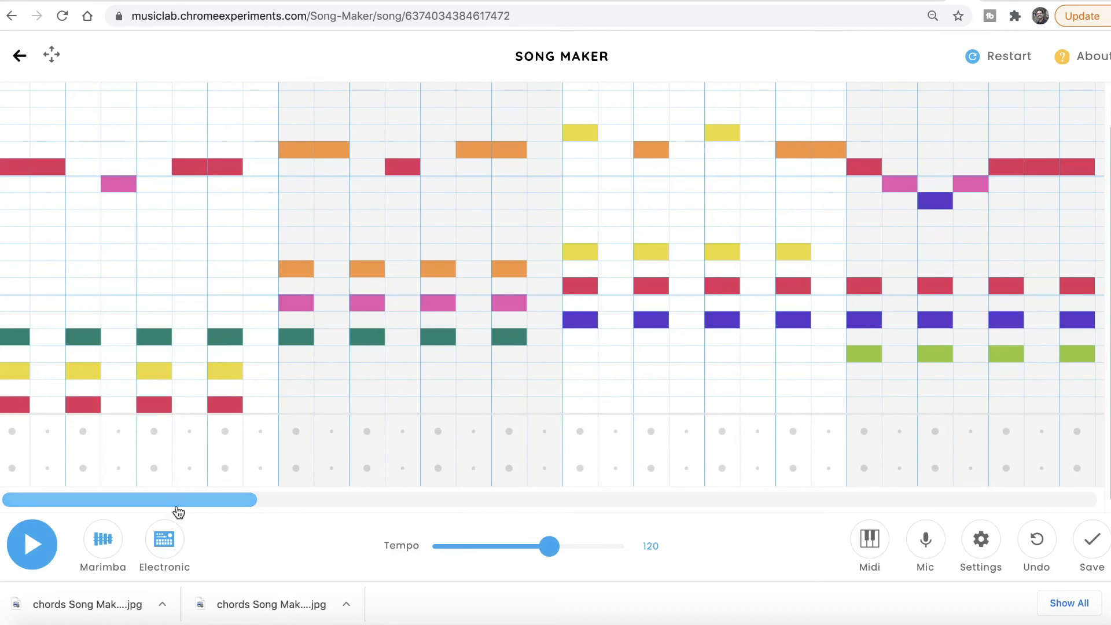
{"action": "scroll", "coordinate": [807, 299], "scroll_direction": "right", "scroll_amount": 15}
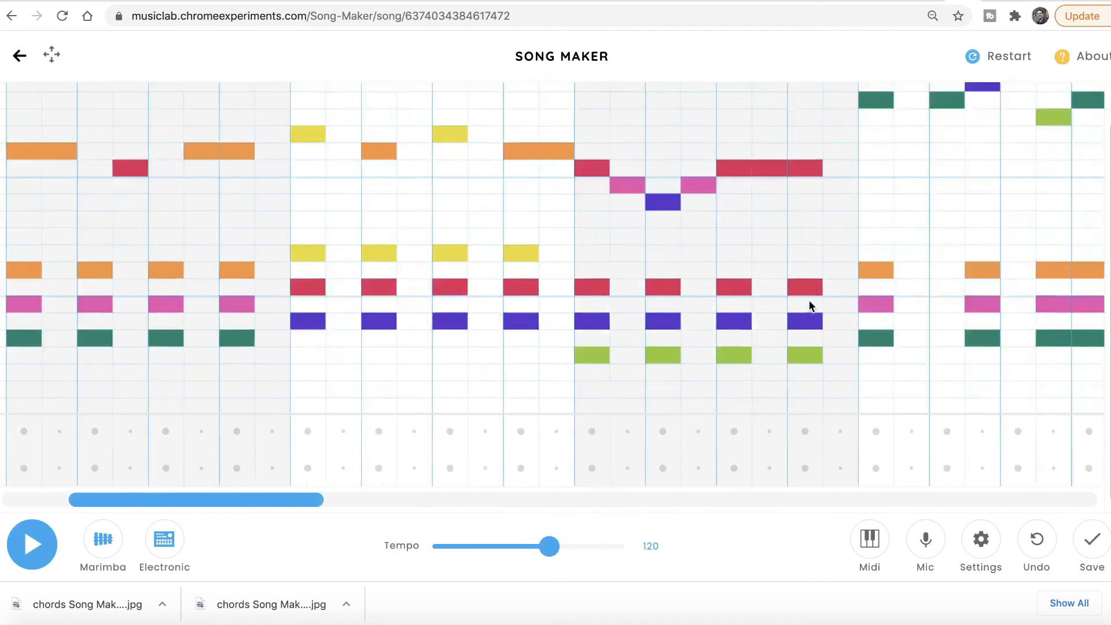
{"action": "scroll", "coordinate": [808, 299], "scroll_direction": "right", "scroll_amount": 5}
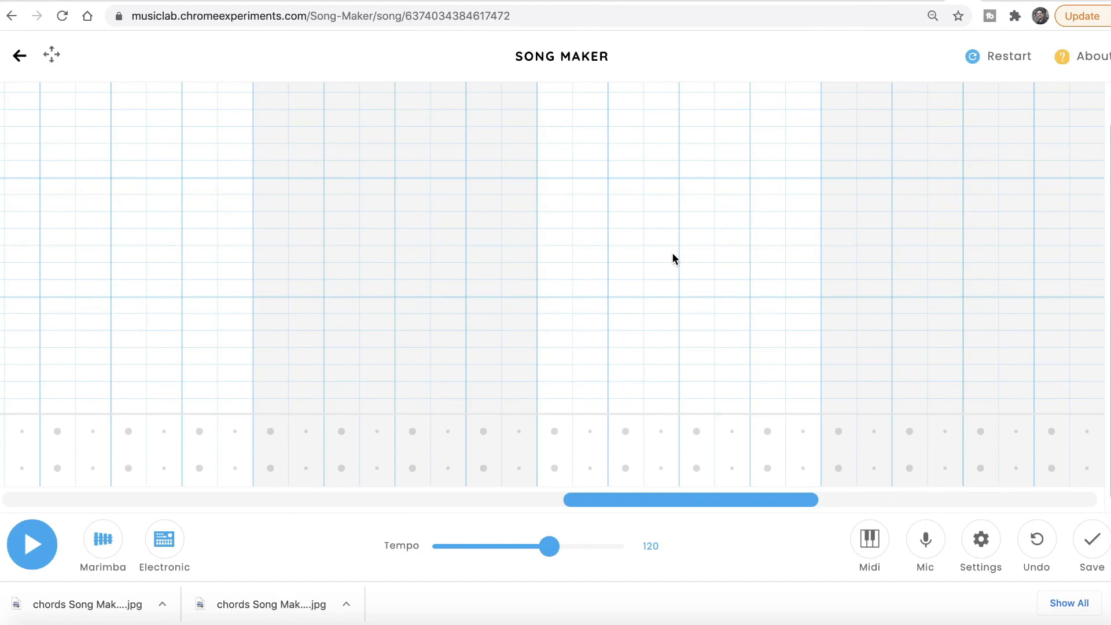
Step: Switch to the Weebly Song Maker lesson page and examine the A-B-A-C-A rondo form diagram in the 3rd example
{"action": "left_click", "coordinate": [1018, 1]}
{"action": "scroll", "coordinate": [764, 305], "scroll_direction": "up", "scroll_amount": 20}
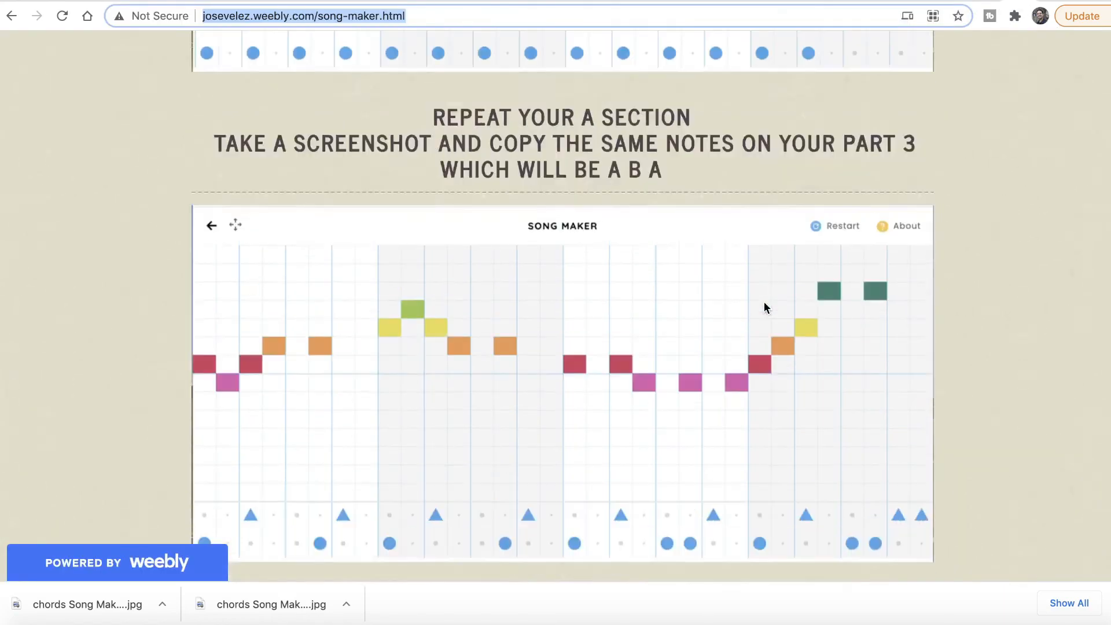
{"action": "scroll", "coordinate": [764, 305], "scroll_direction": "up", "scroll_amount": 15}
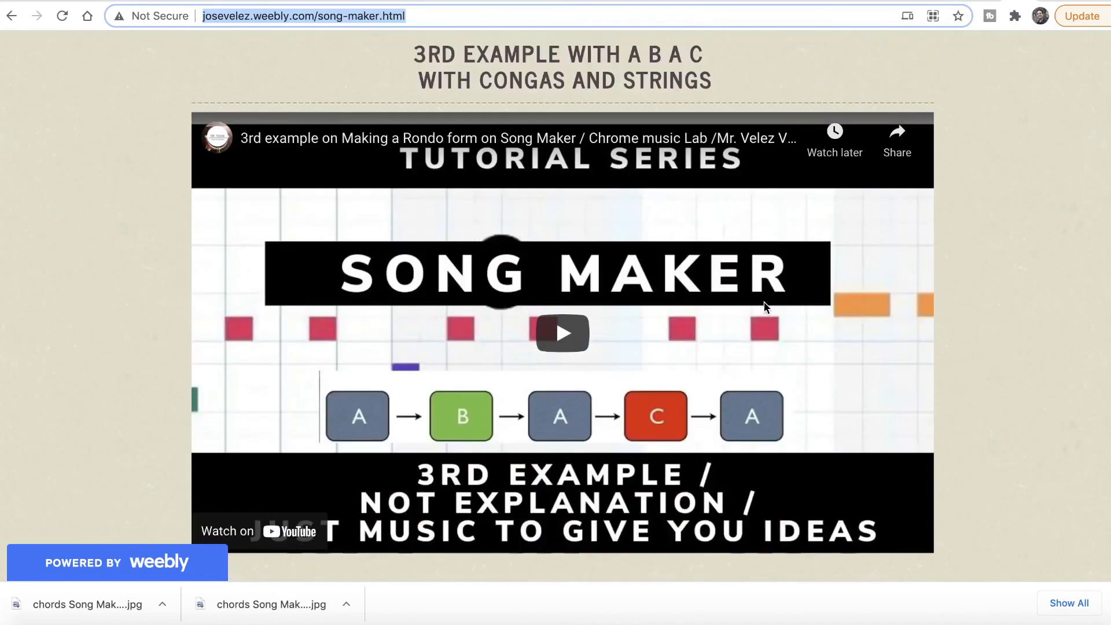
{"action": "scroll", "coordinate": [764, 305], "scroll_direction": "down", "scroll_amount": 1}
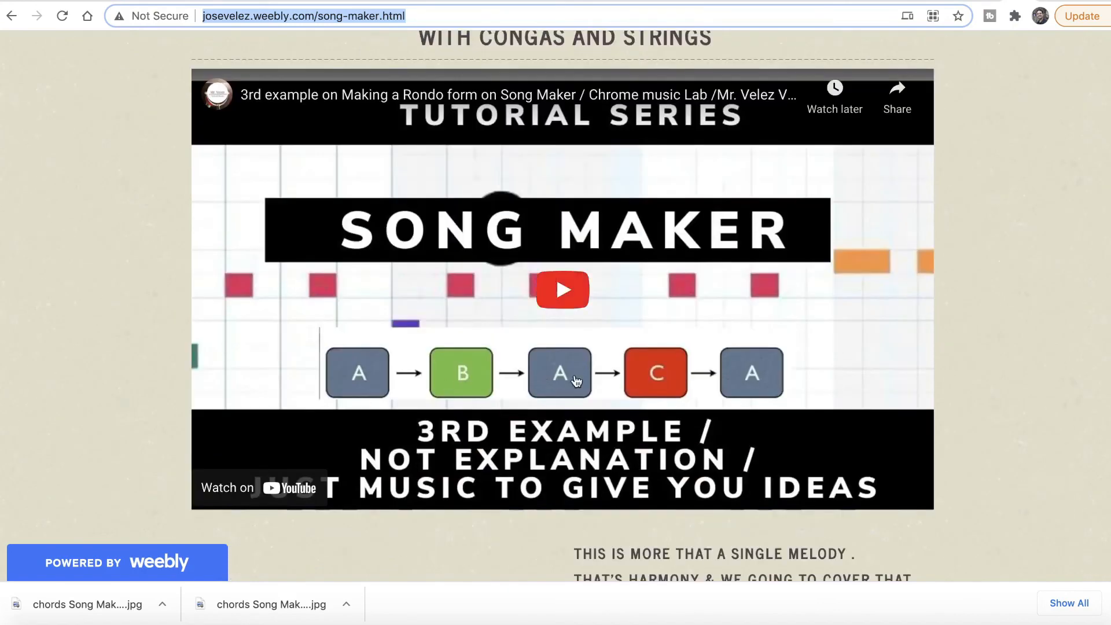